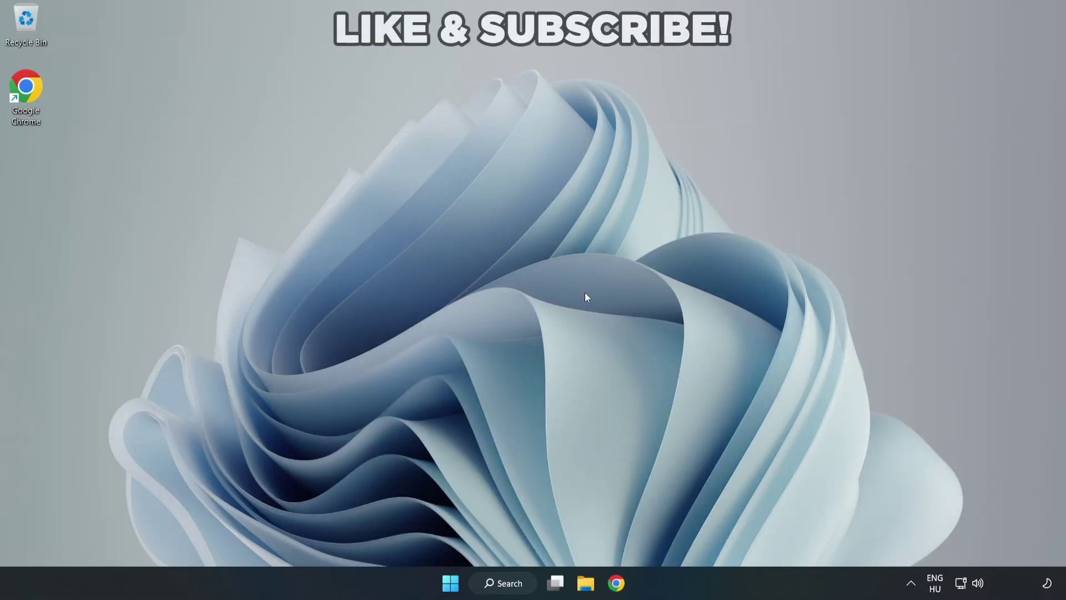
Switch the Quick Settings sound output from CABLE Input to Speakers (High Definition Audio Device)
left_click(979, 586)
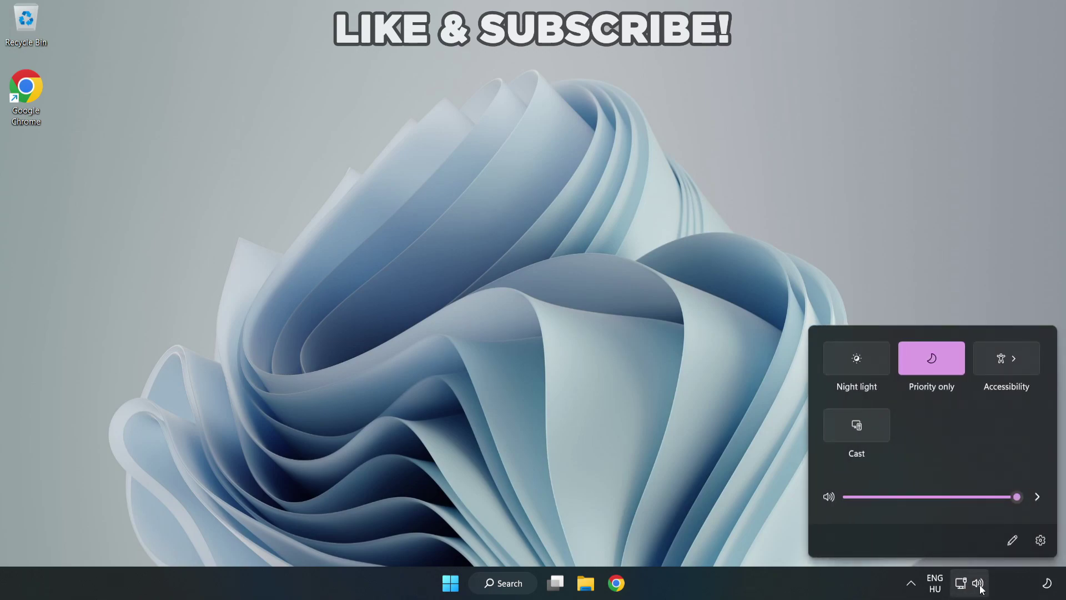
left_click(1036, 498)
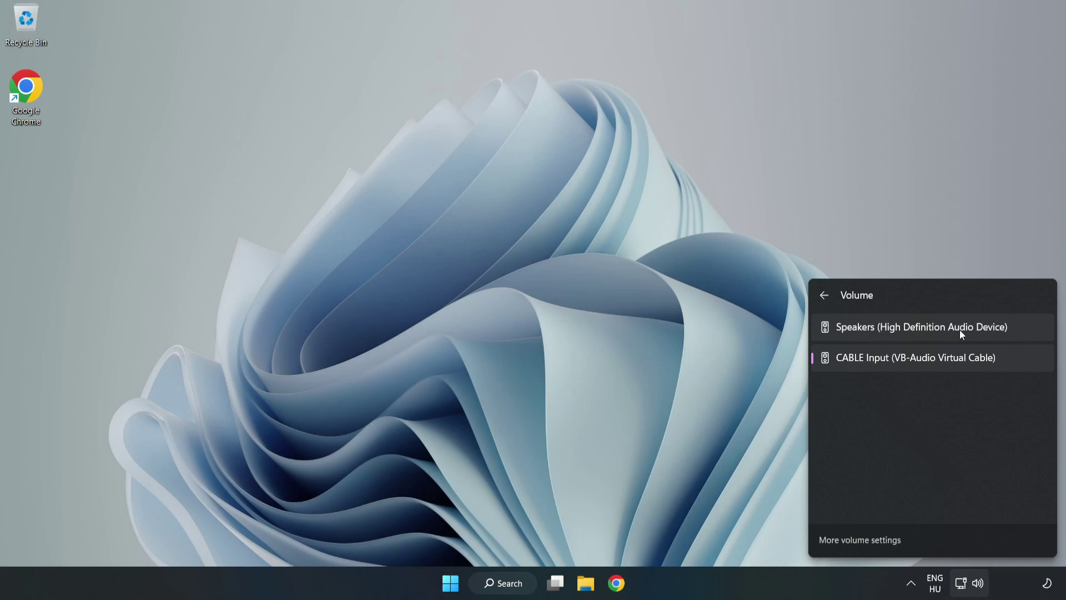
left_click(1029, 331)
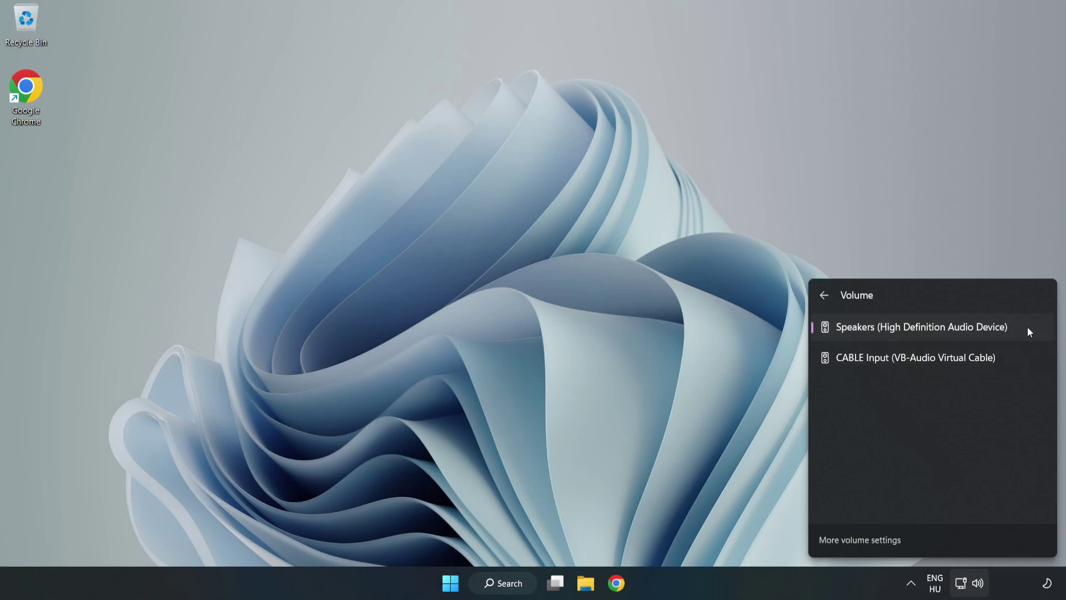
left_click(517, 287)
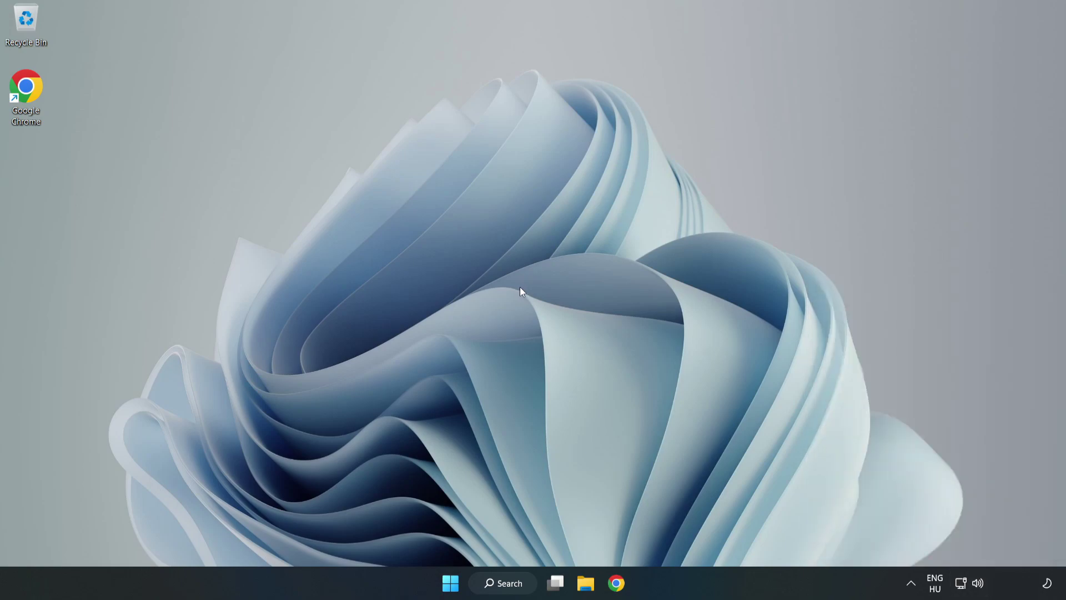
Reset sound devices and app volumes to recommended defaults in the volume mixer, then close Settings
right_click(980, 585)
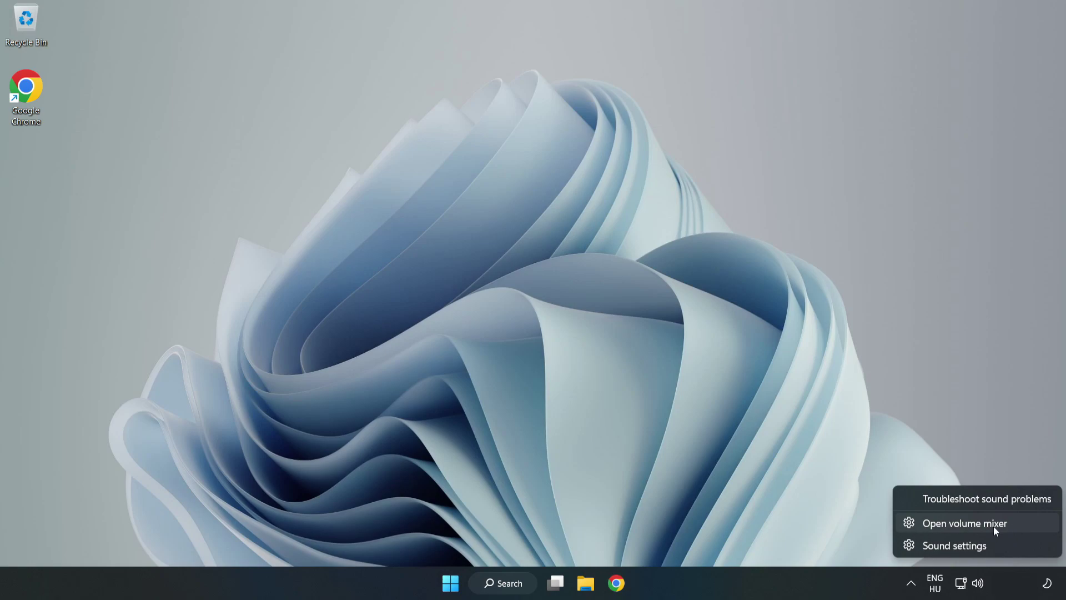
left_click(1023, 527)
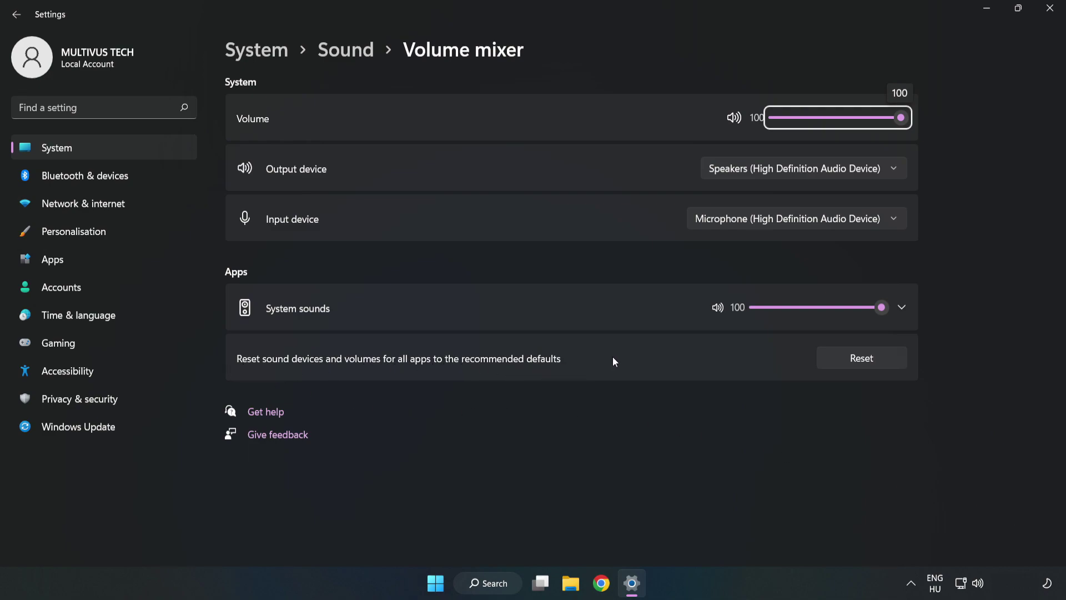
left_click(874, 365)
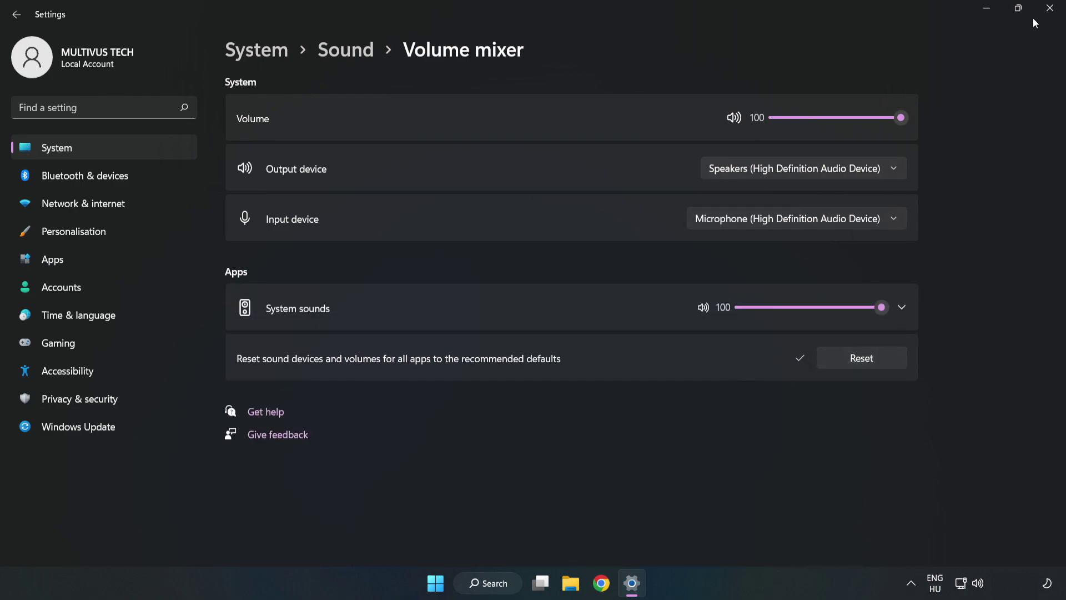
left_click(1048, 10)
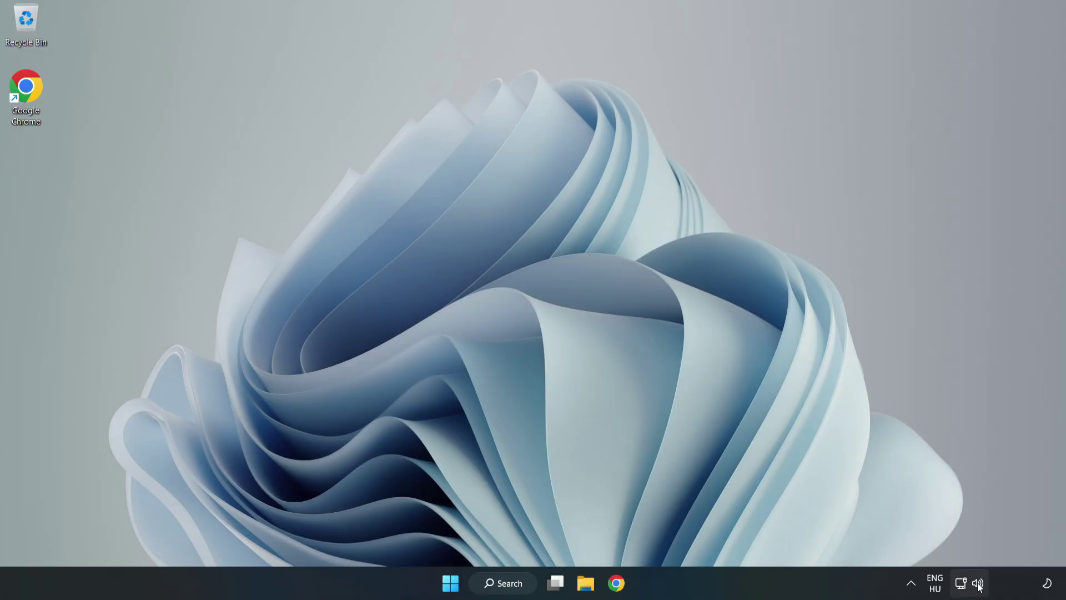
Open the System › Sound settings page and scroll down to More sound settings
right_click(978, 585)
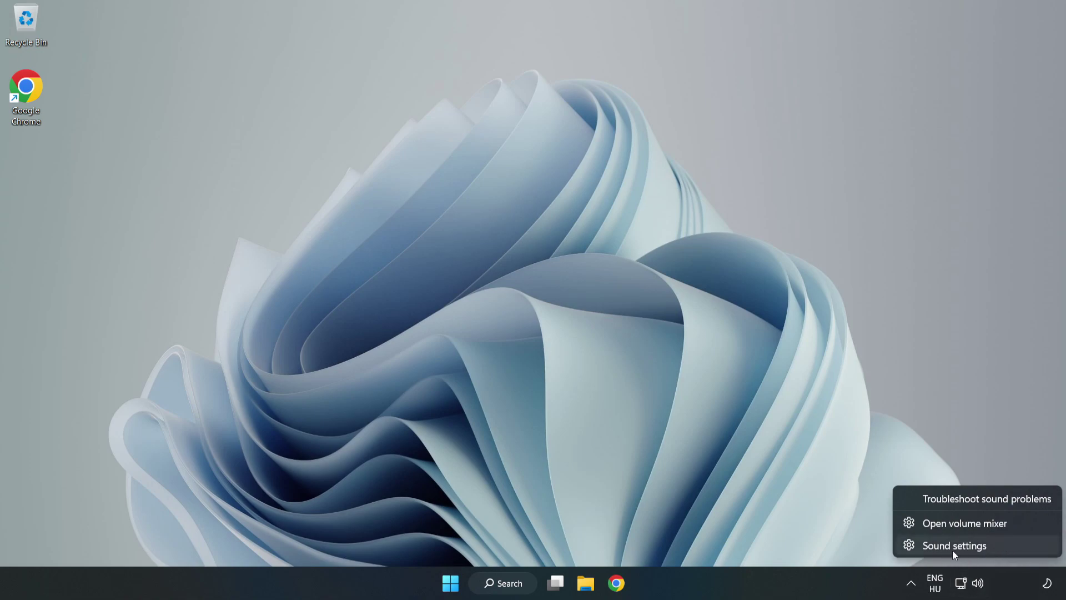
left_click(994, 552)
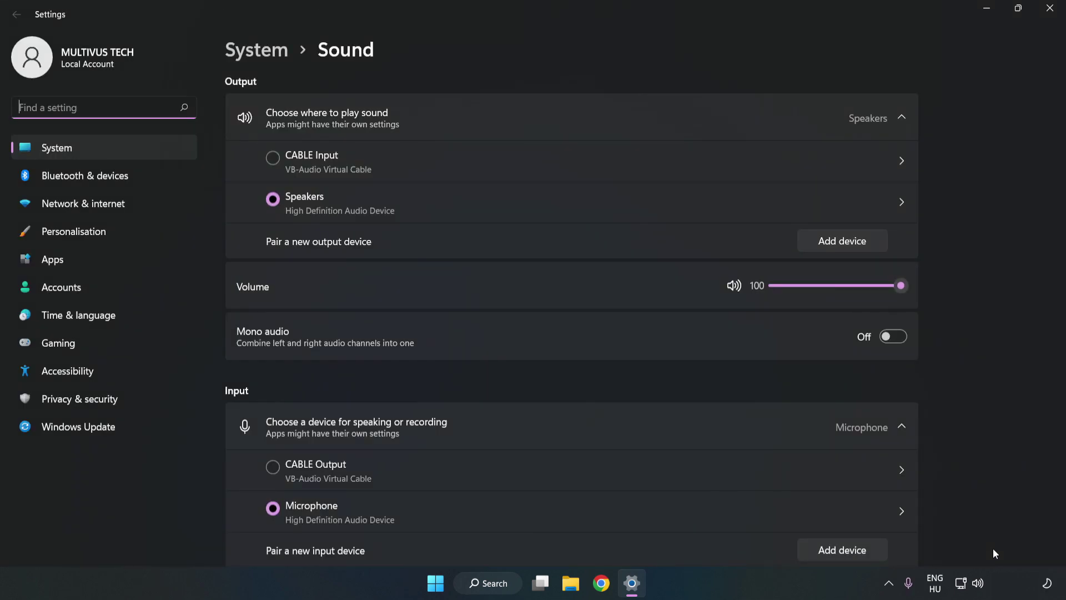
left_click(902, 287)
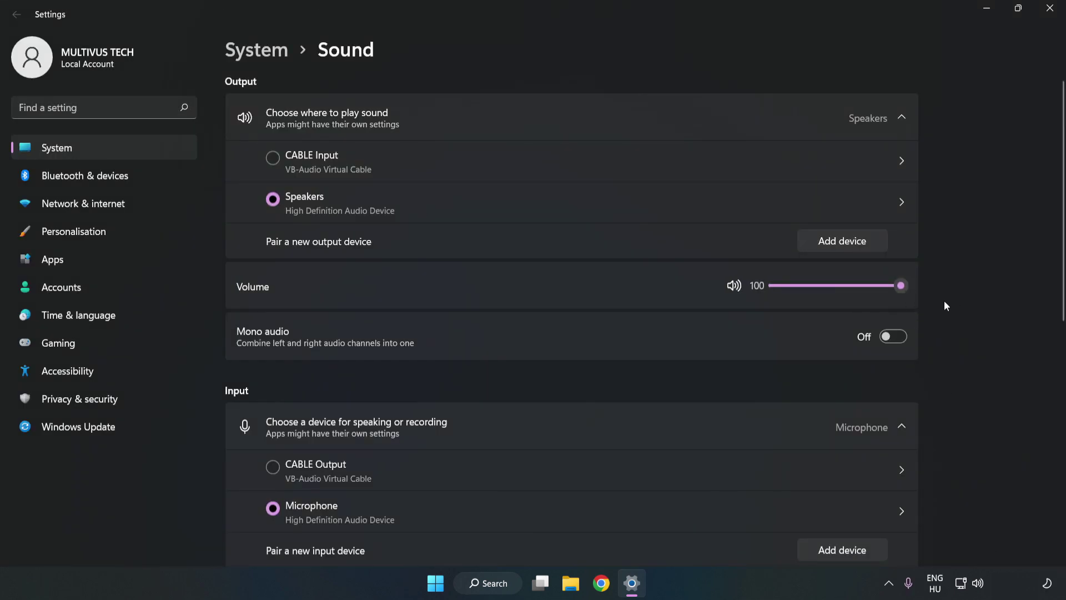
scroll(1039, 269, "down", 6)
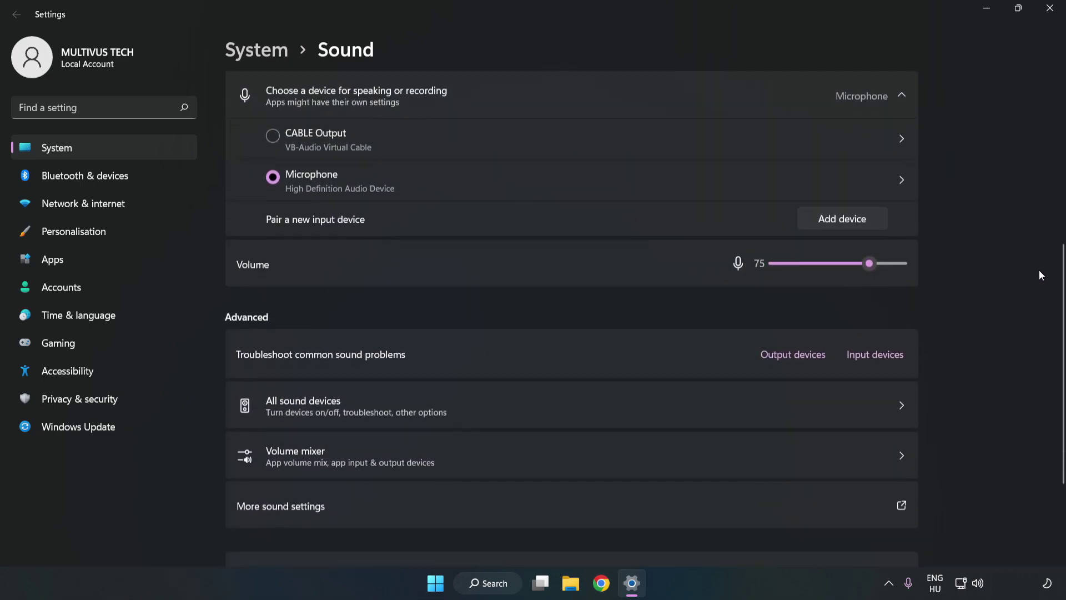
scroll(1037, 275, "down", 1)
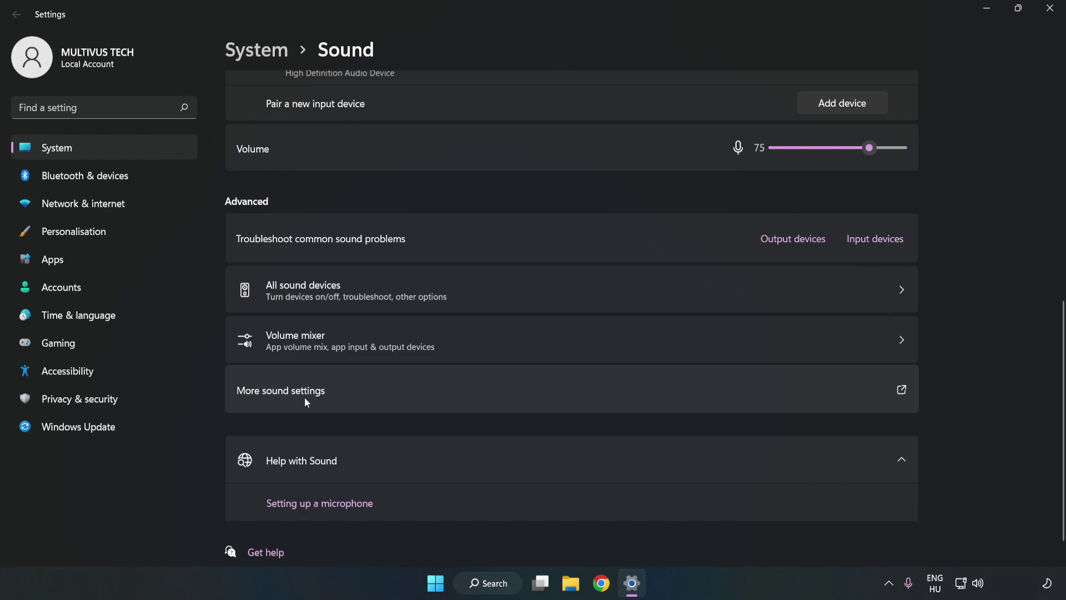
In the classic Sound dialog, disable the CABLE Input playback device, leaving Speakers selected
left_click(464, 398)
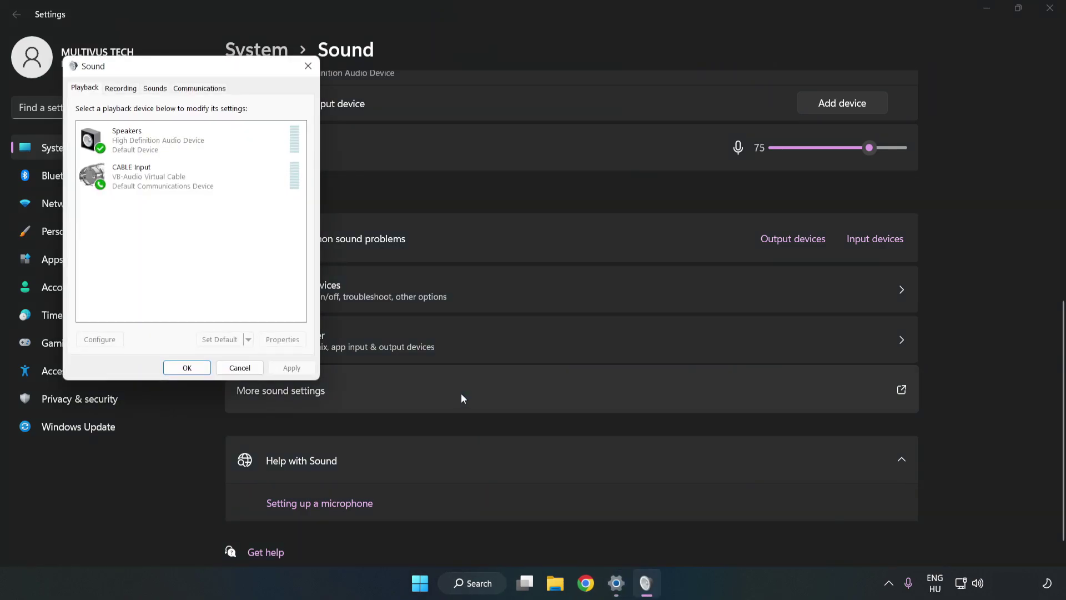
left_click_drag(226, 73, 551, 138)
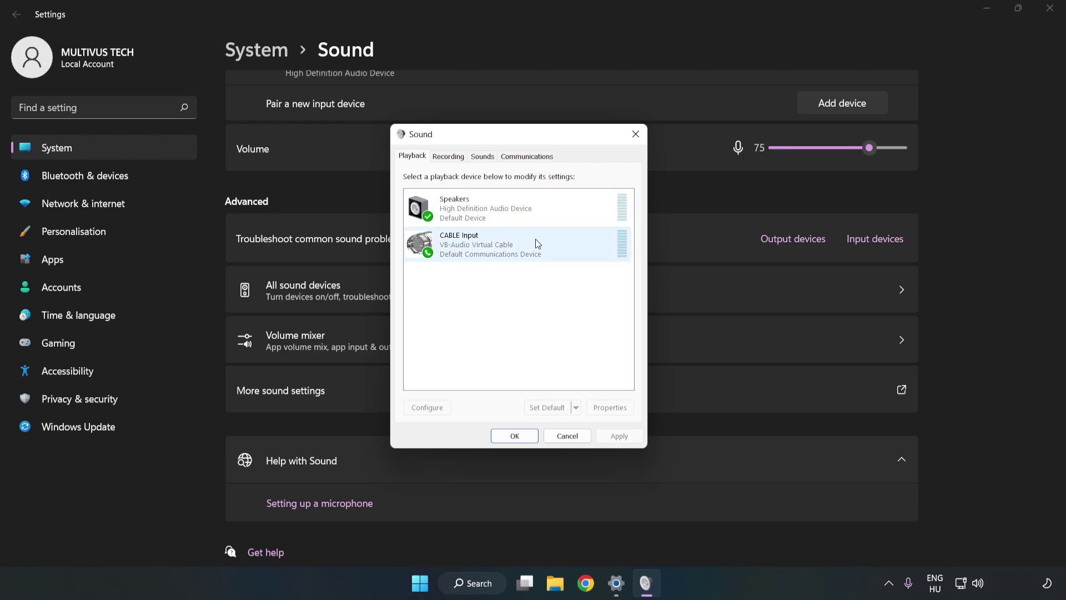
left_click(427, 244)
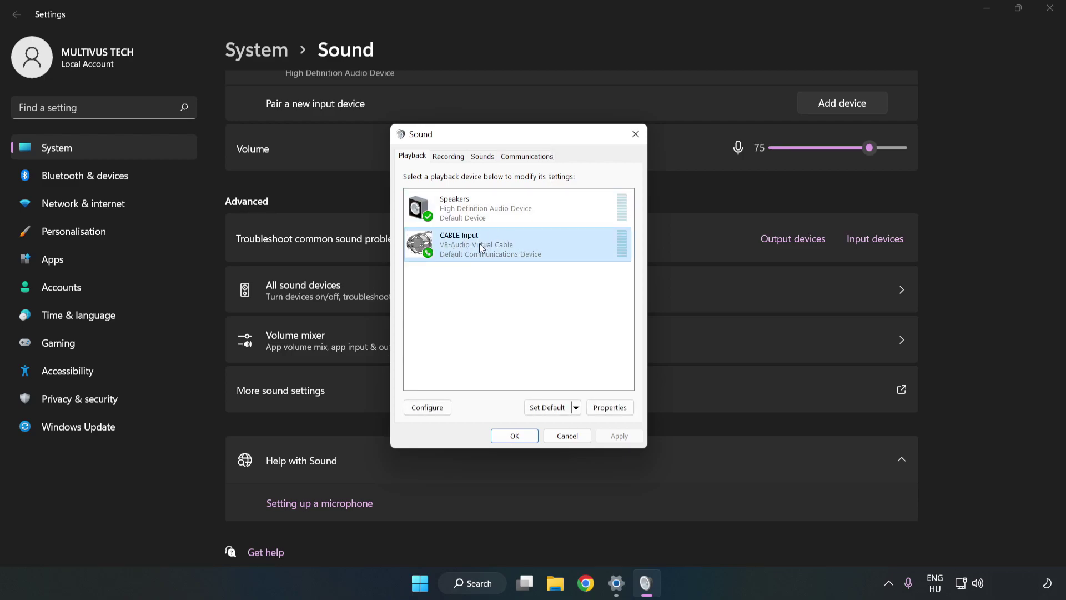
right_click(533, 244)
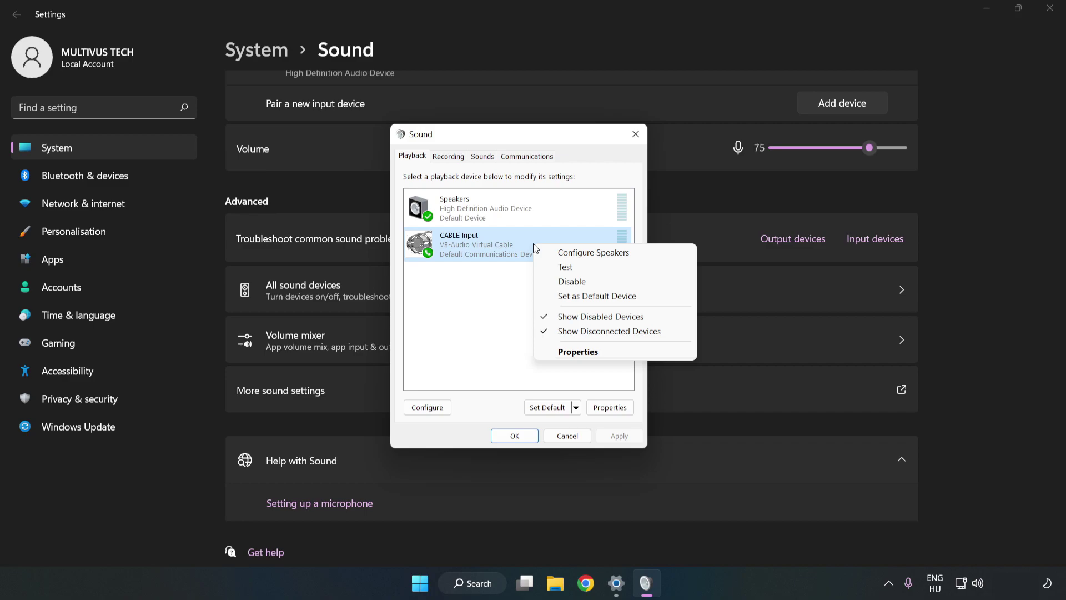
left_click(597, 287)
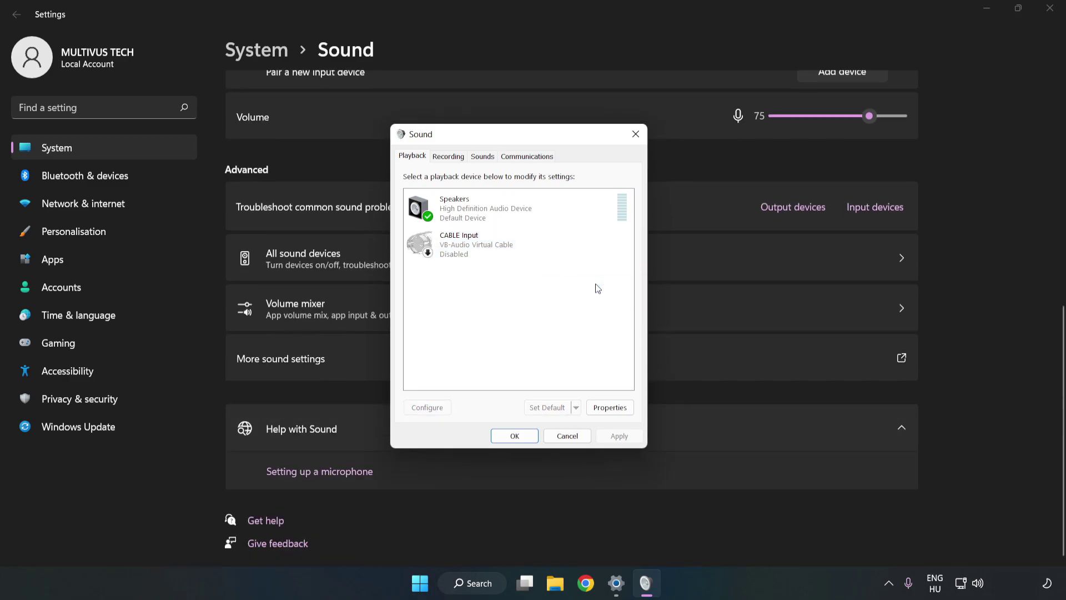
left_click(461, 227)
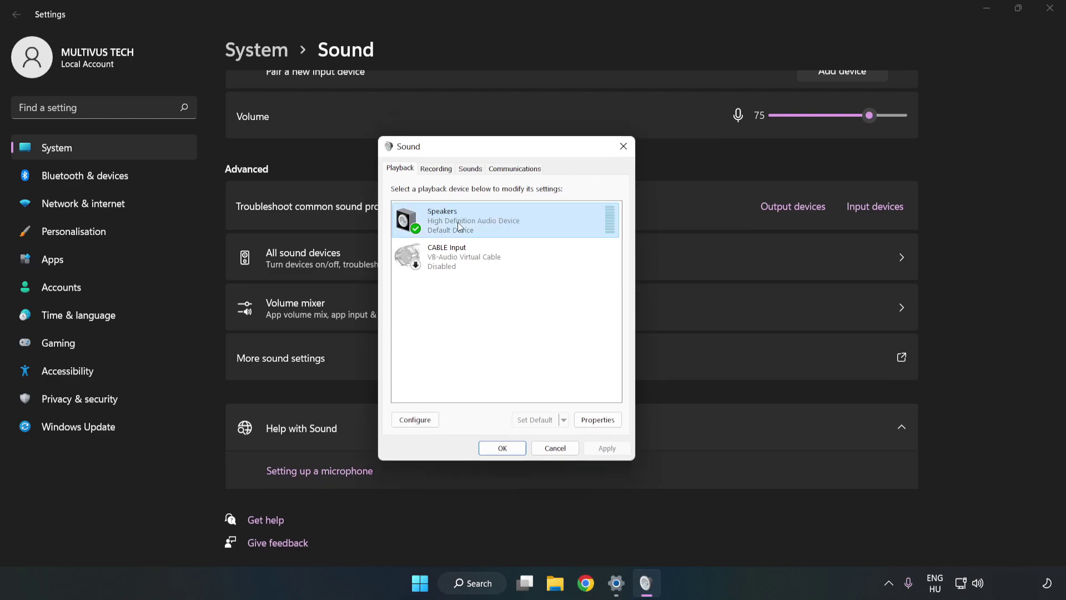
Configure the Speakers as 7.1 Surround, keeping all optional and full-range speakers enabled
right_click(545, 221)
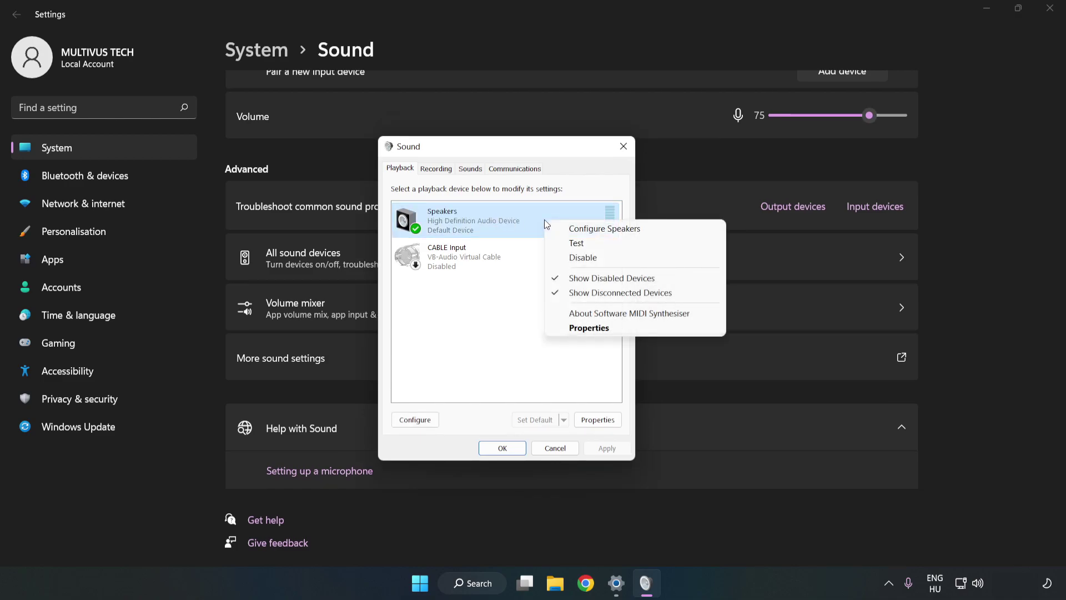
left_click(606, 231)
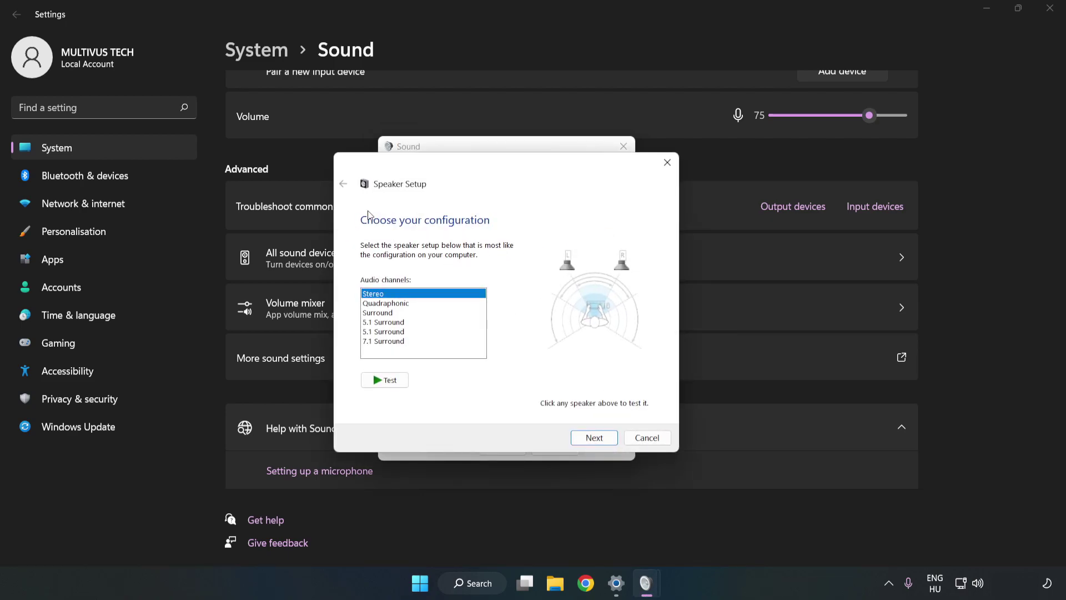
left_click(393, 305)
left_click(392, 342)
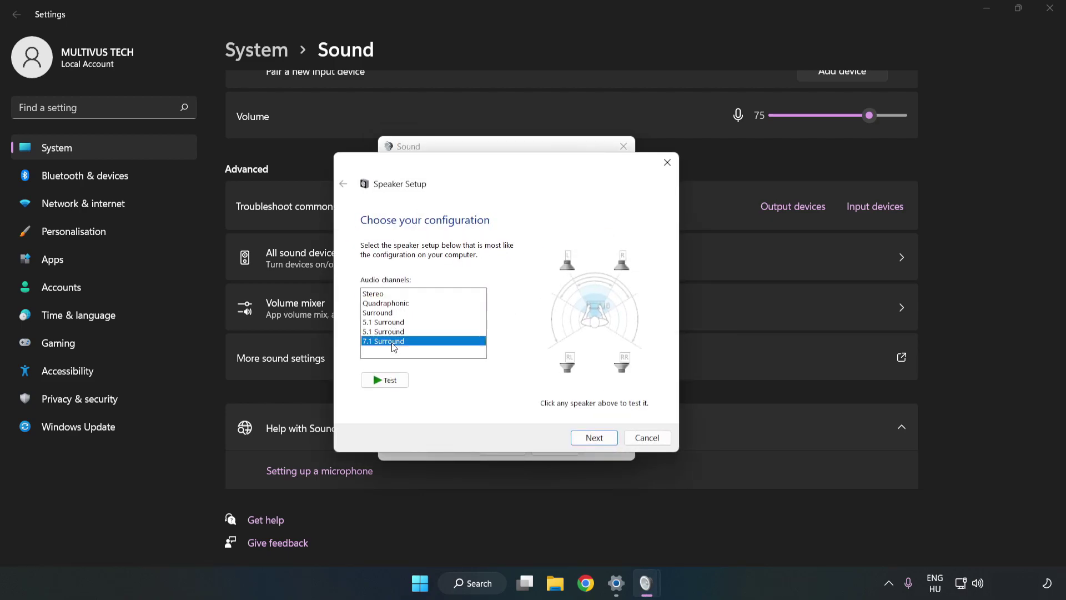
left_click(594, 437)
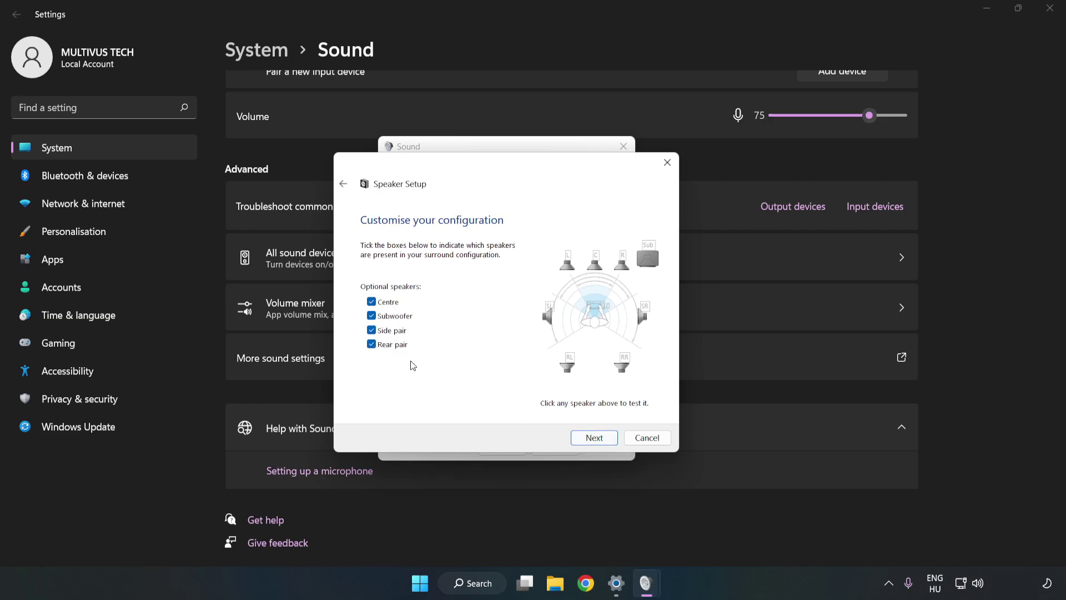
left_click(593, 437)
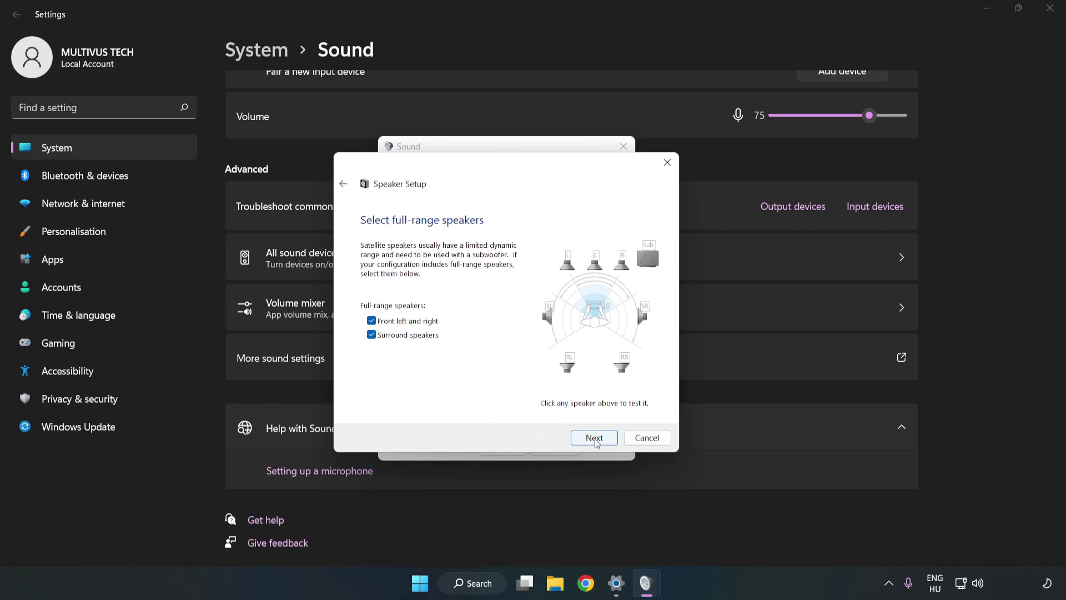
left_click(595, 439)
left_click(595, 438)
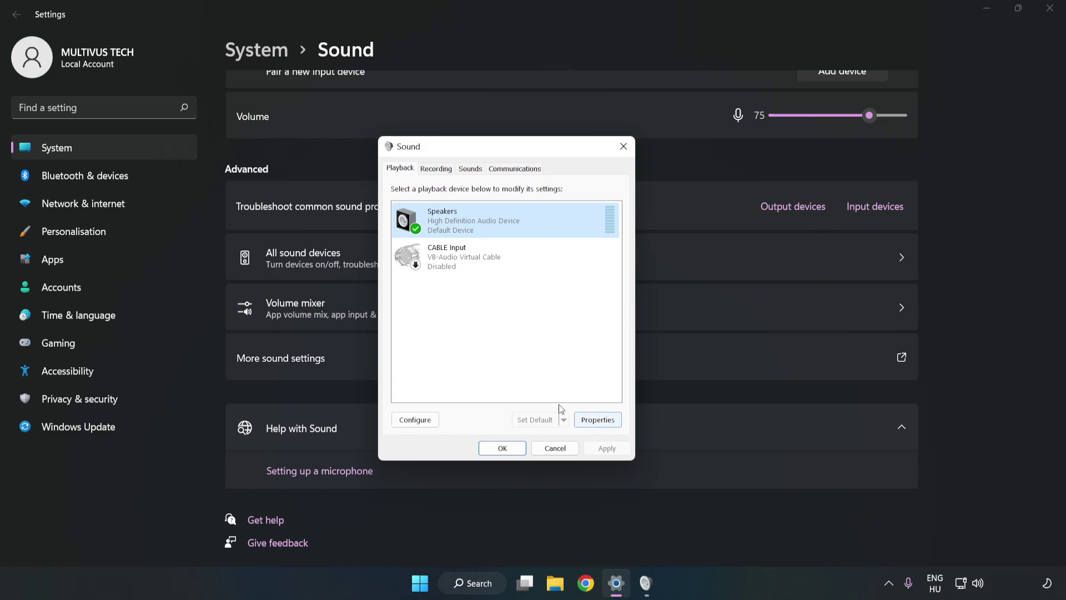
Open Speakers Properties and tick Disable all enhancements on the Enhancements tab
left_click(605, 424)
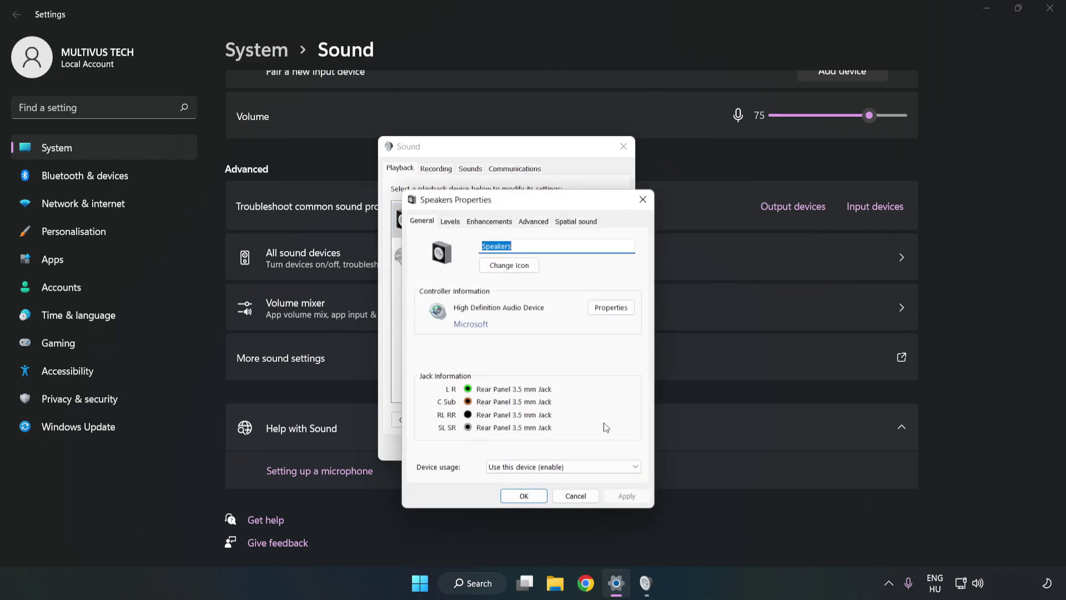
left_click_drag(528, 207, 507, 155)
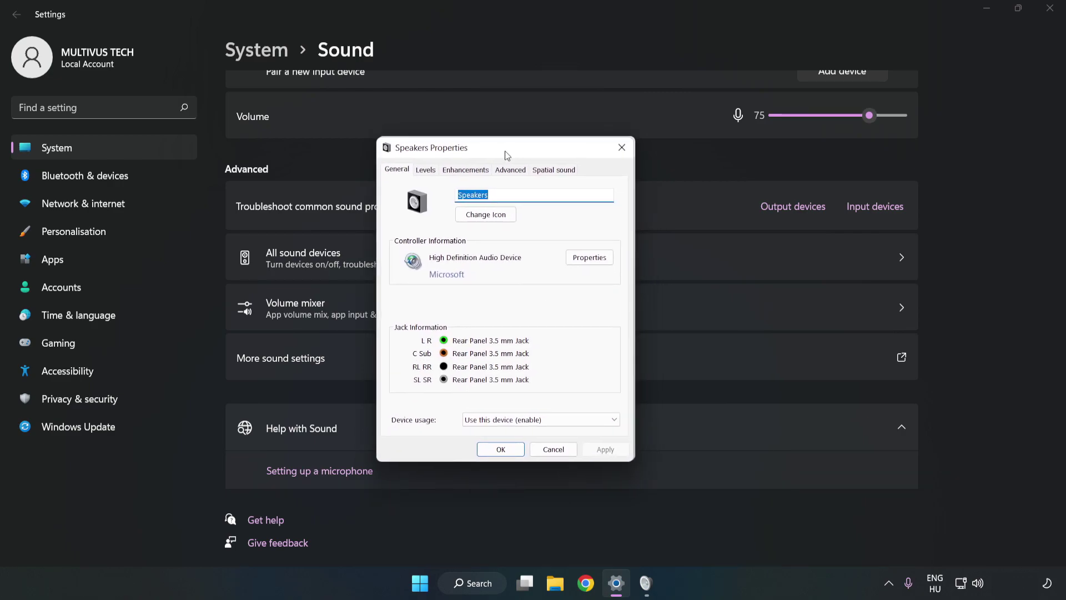
left_click(464, 171)
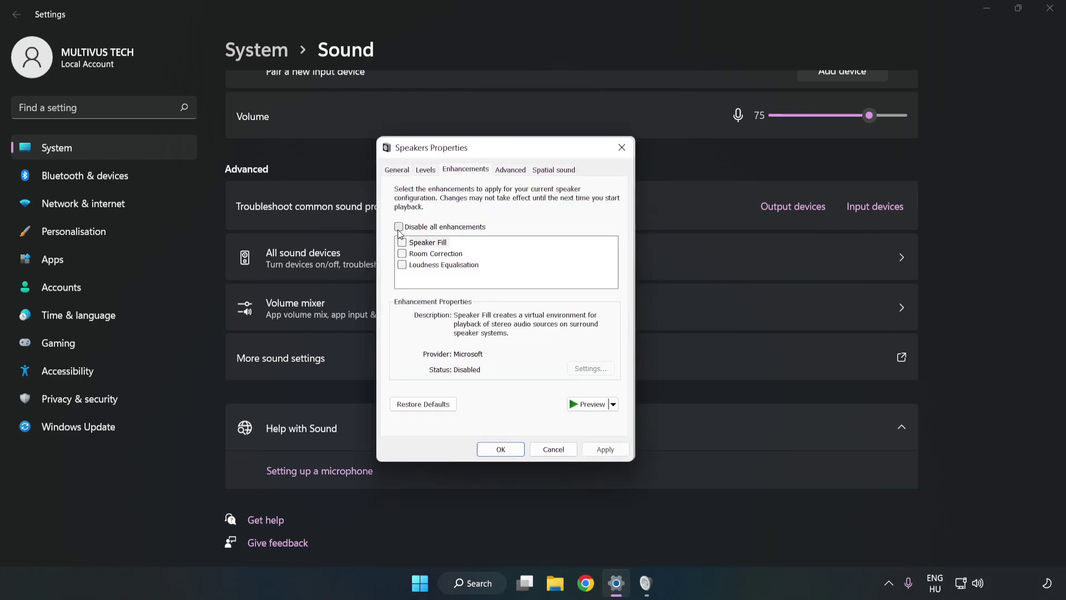
left_click(399, 228)
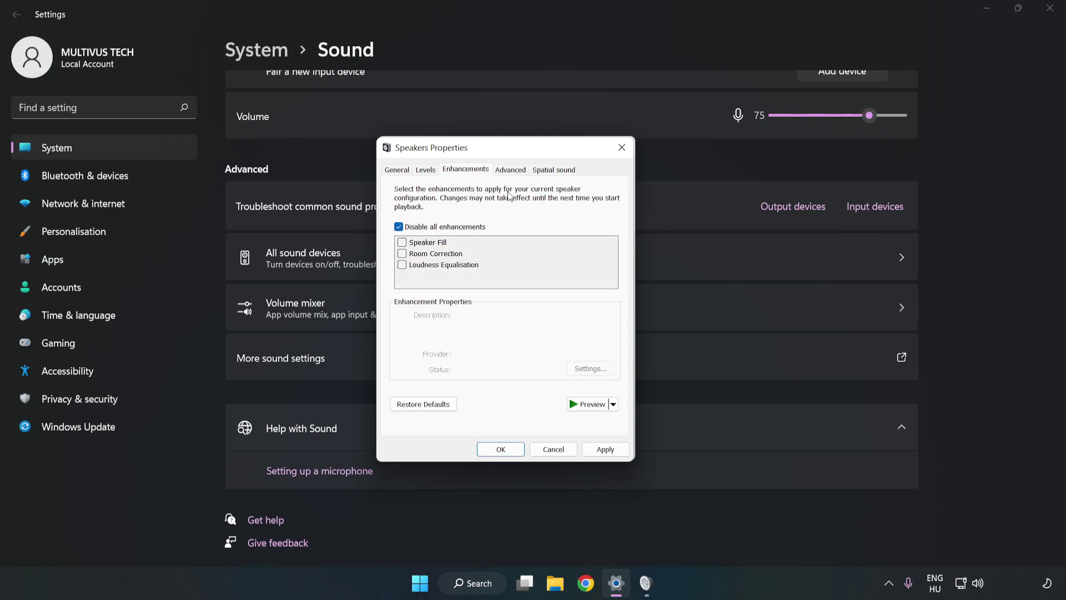
Apply the 16 bit, 48000 Hz (DVD Quality) default format and close both sound dialogs
left_click(511, 171)
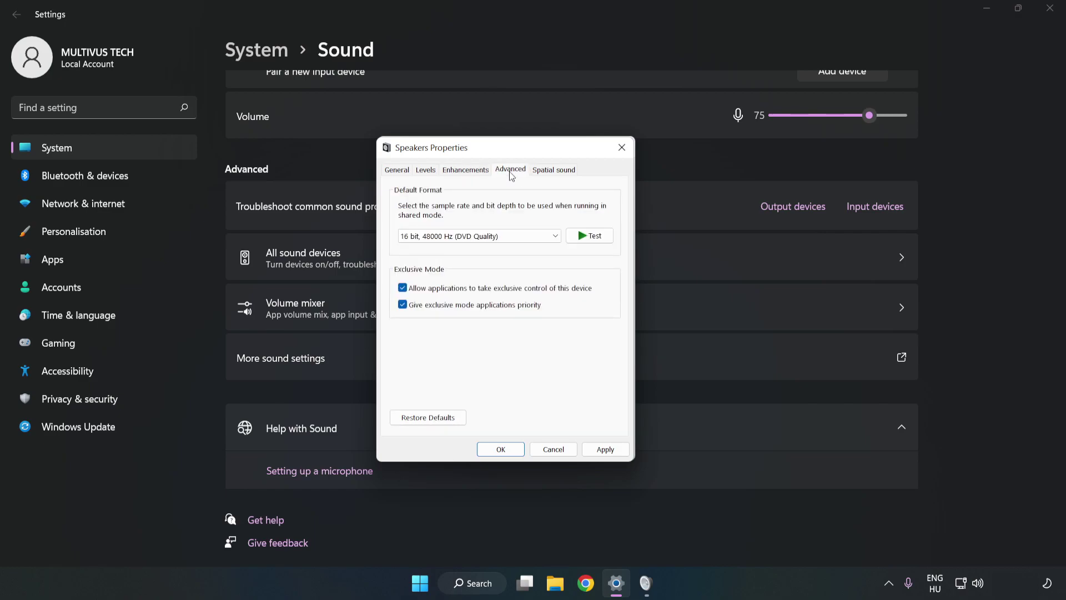
left_click(513, 238)
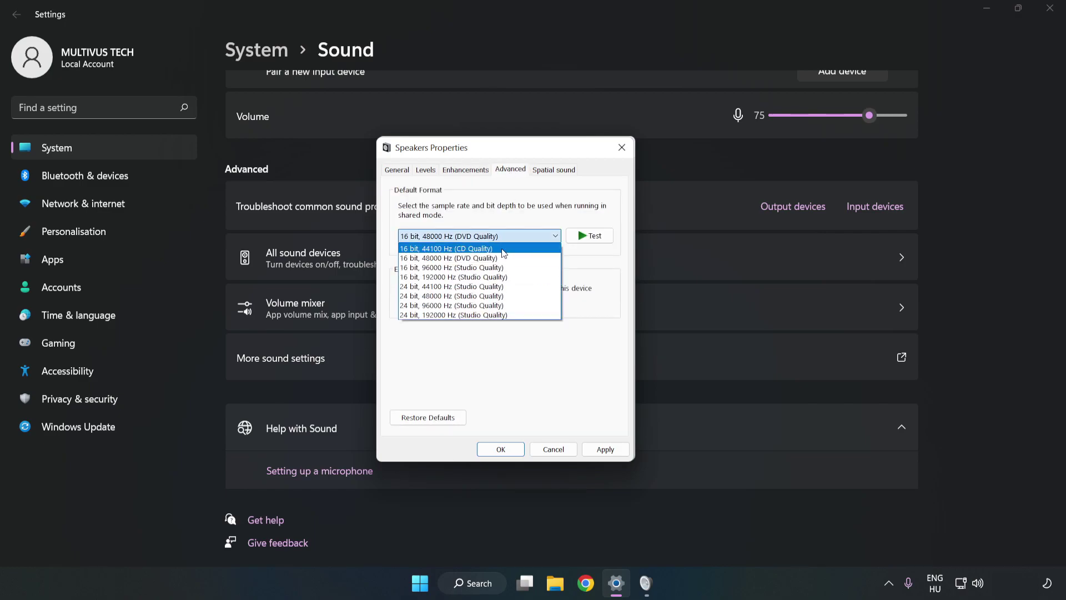
left_click(496, 259)
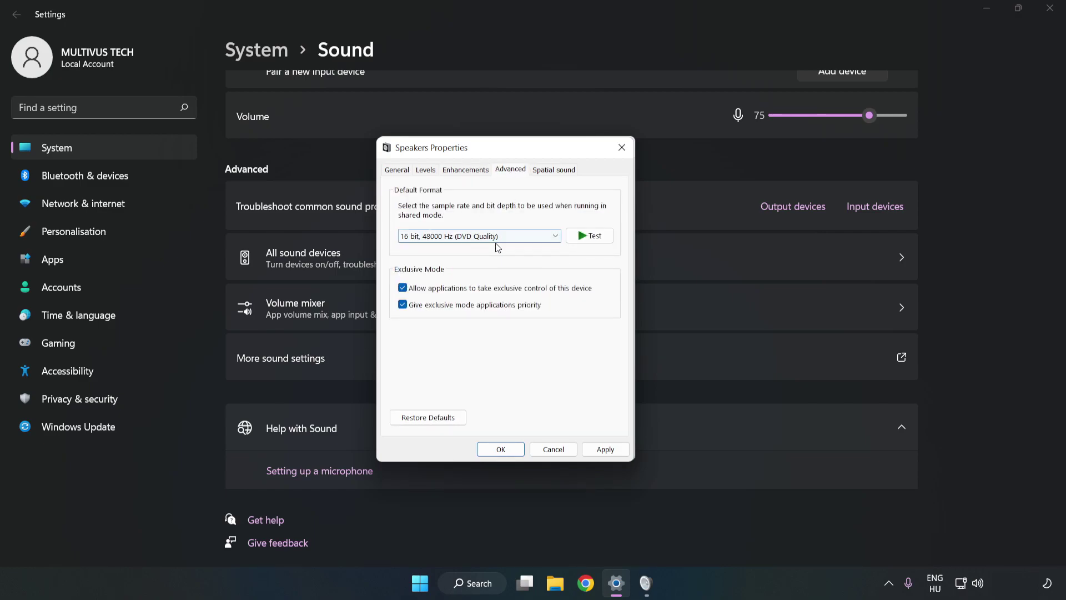
left_click(620, 450)
left_click(605, 449)
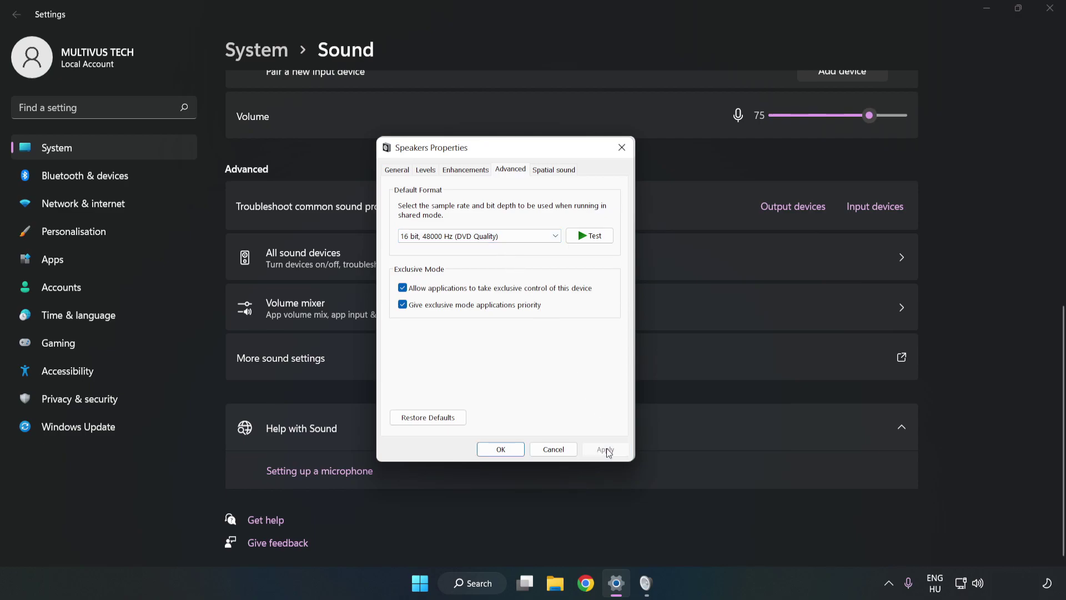
left_click(501, 451)
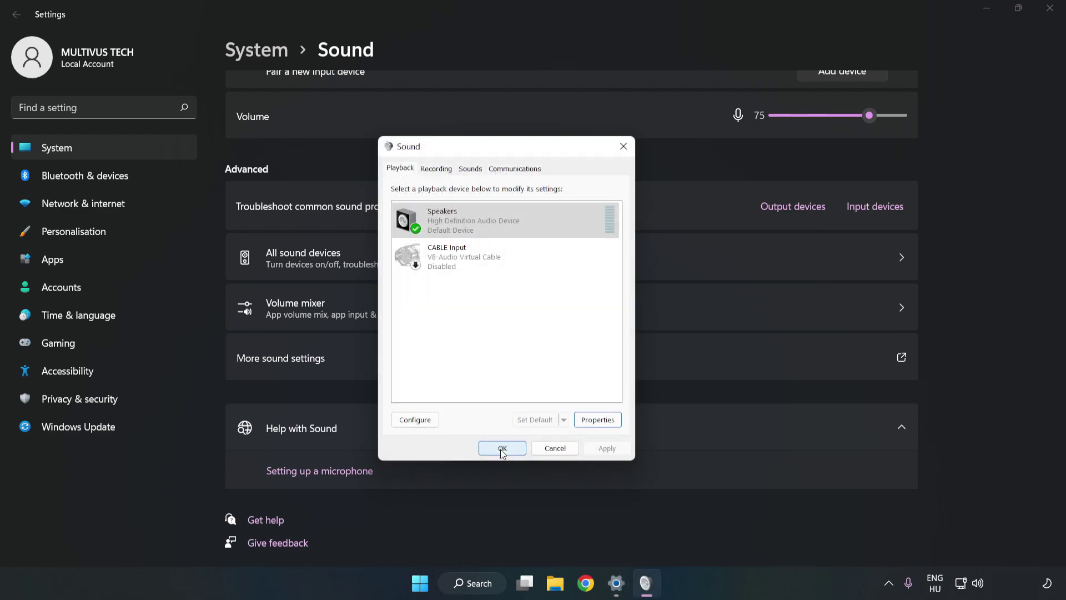
left_click(502, 449)
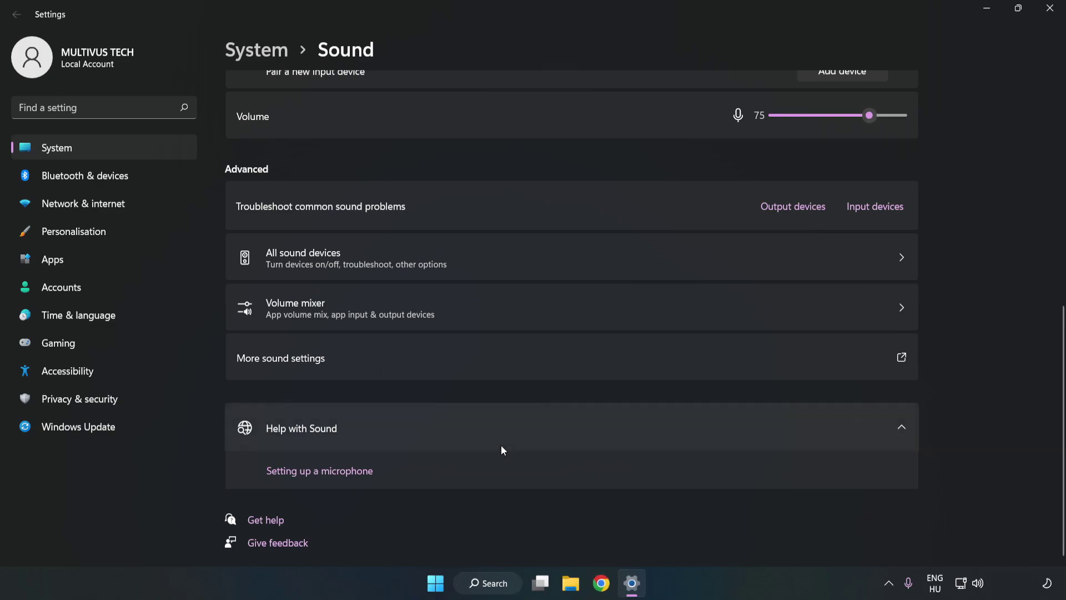
Close Settings and search Start for 'device manager'
left_click(1043, 12)
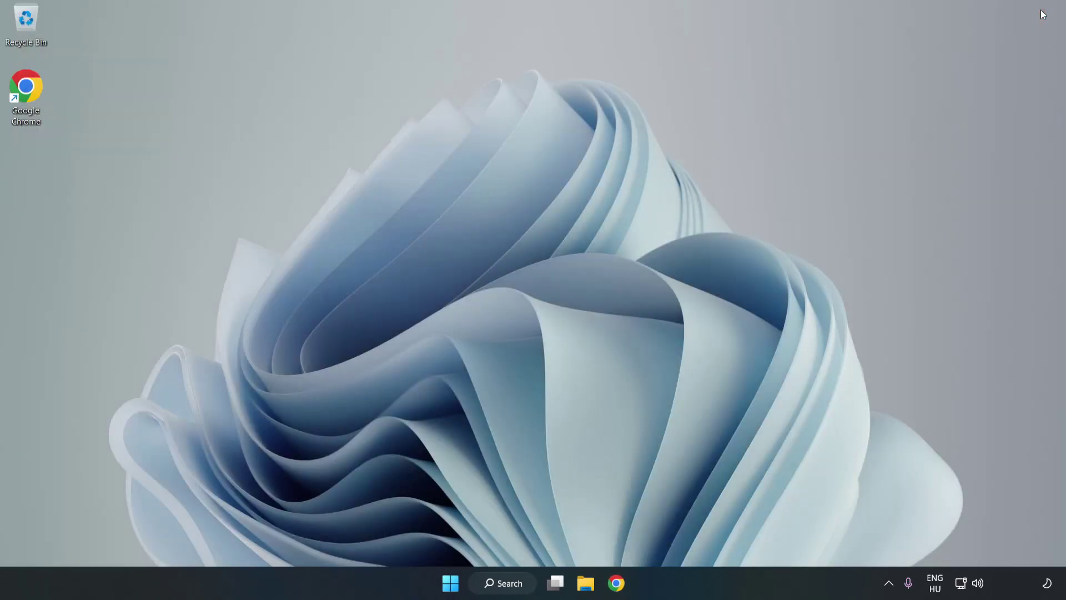
left_click(450, 582)
left_click(712, 538)
left_click(525, 582)
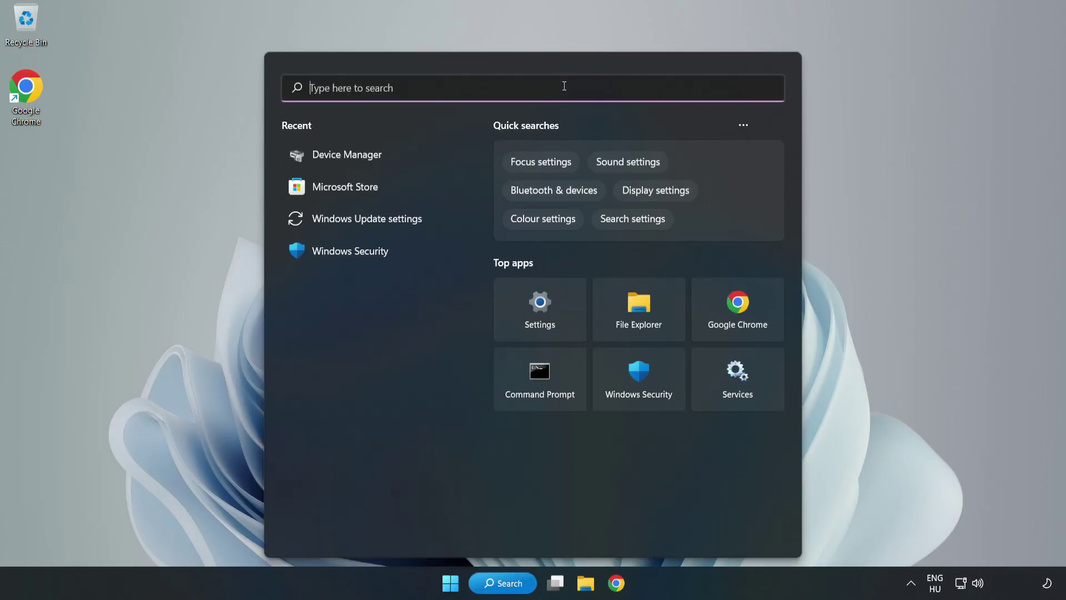
type("device mag")
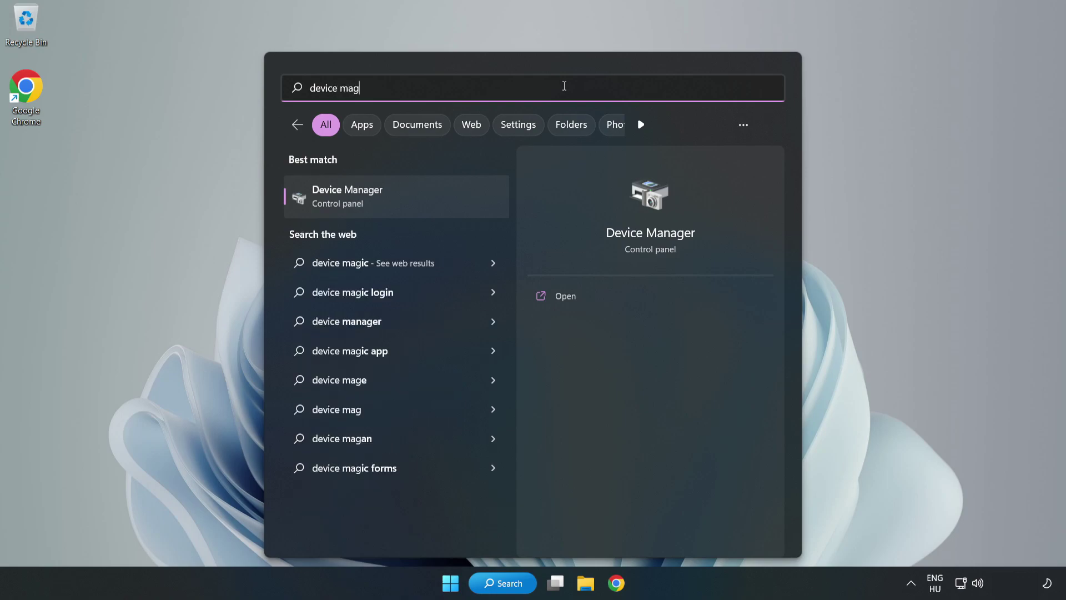
key("BackSpace")
type("nager")
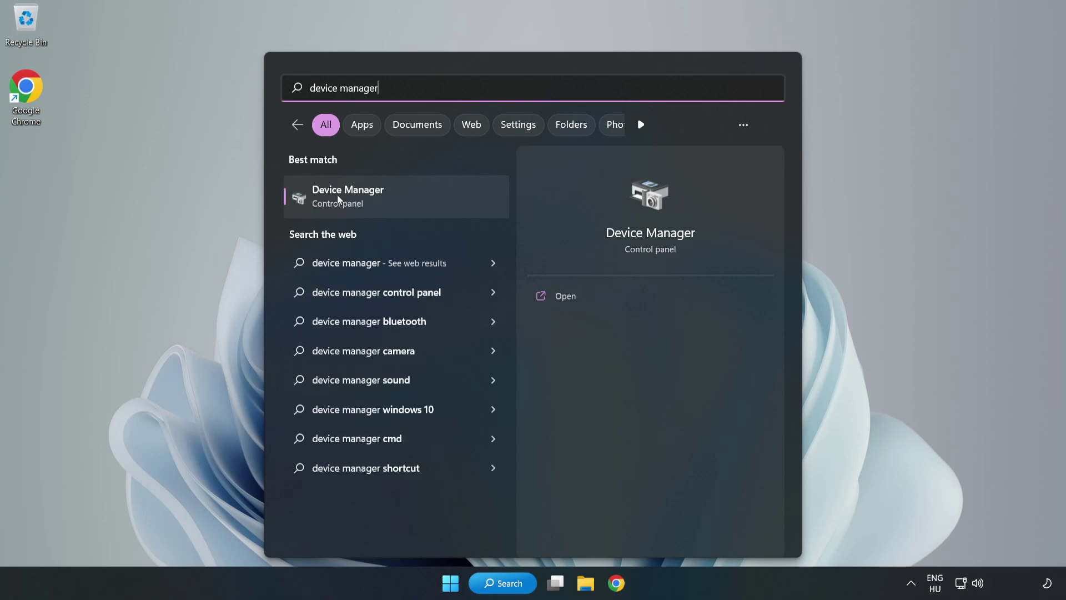
Launch Device Manager and right-click High Definition Audio Device under Sound, video and game controllers
left_click(413, 197)
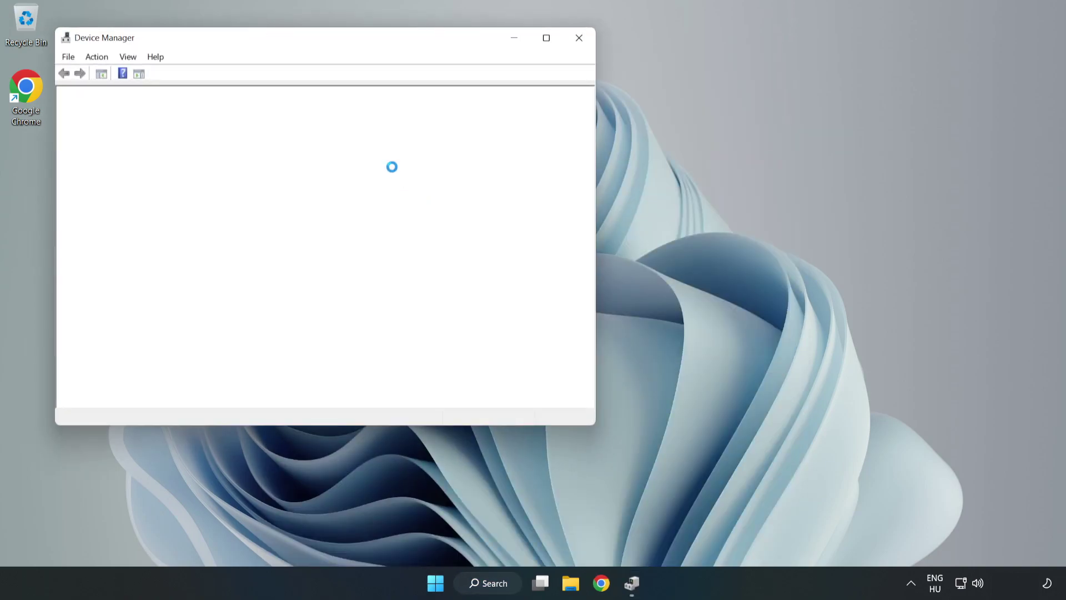
left_click_drag(285, 38, 479, 83)
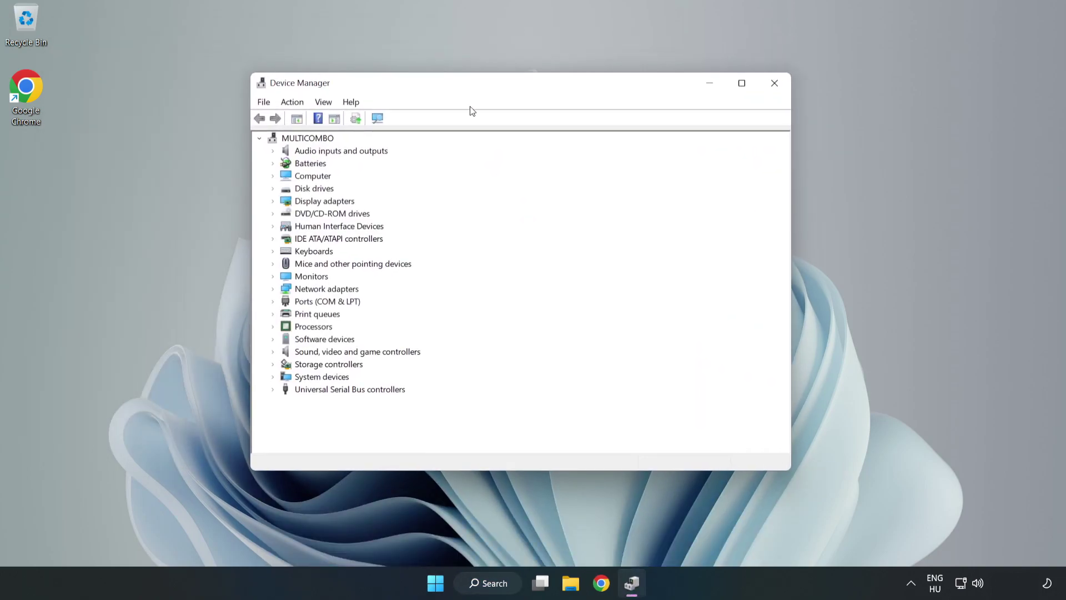
left_click(301, 353)
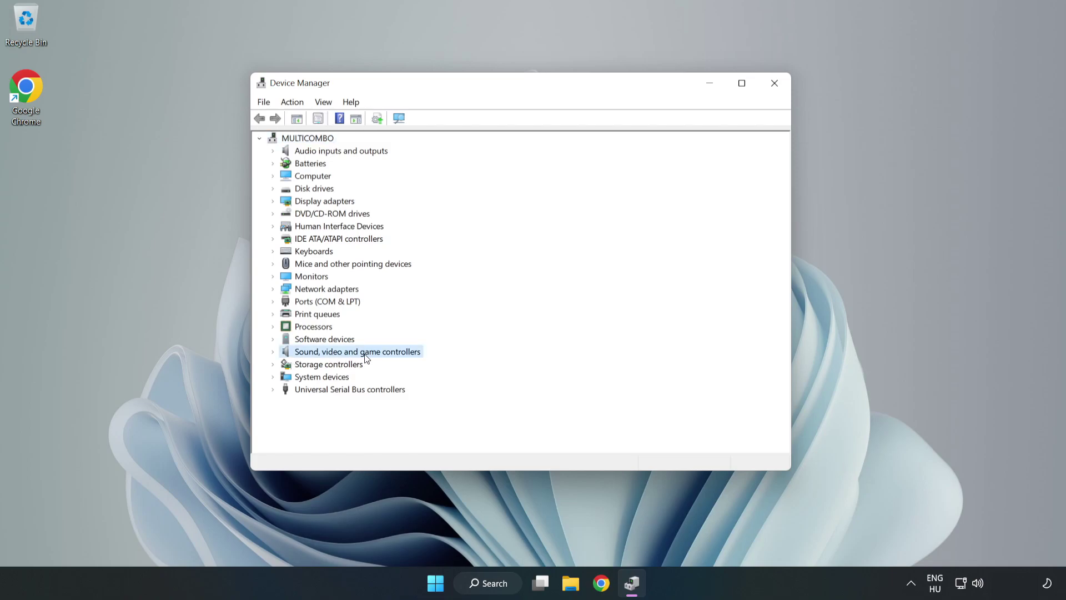
left_click(273, 352)
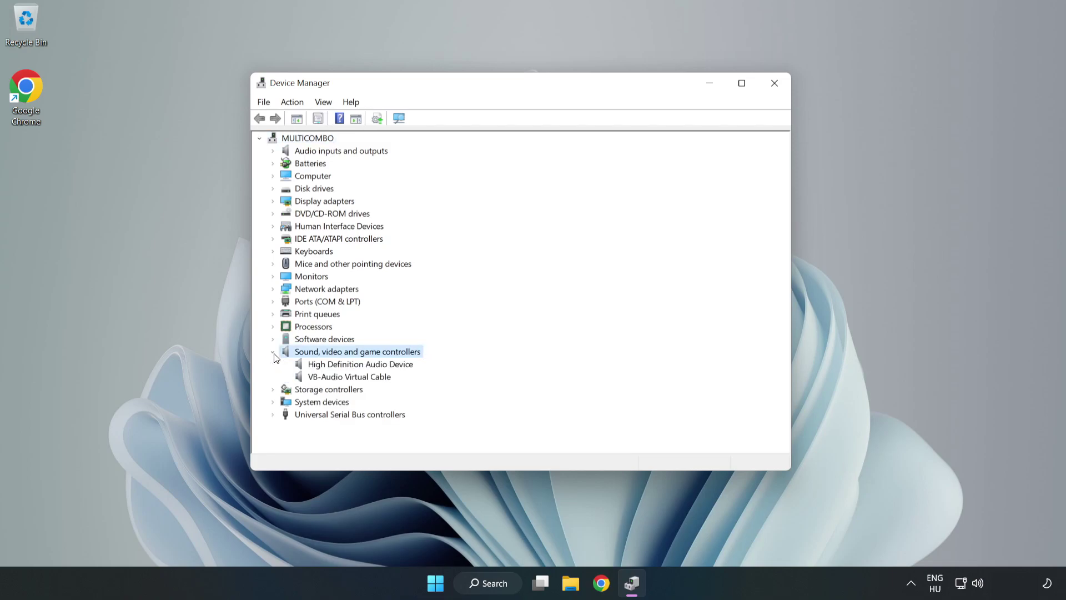
left_click(325, 364)
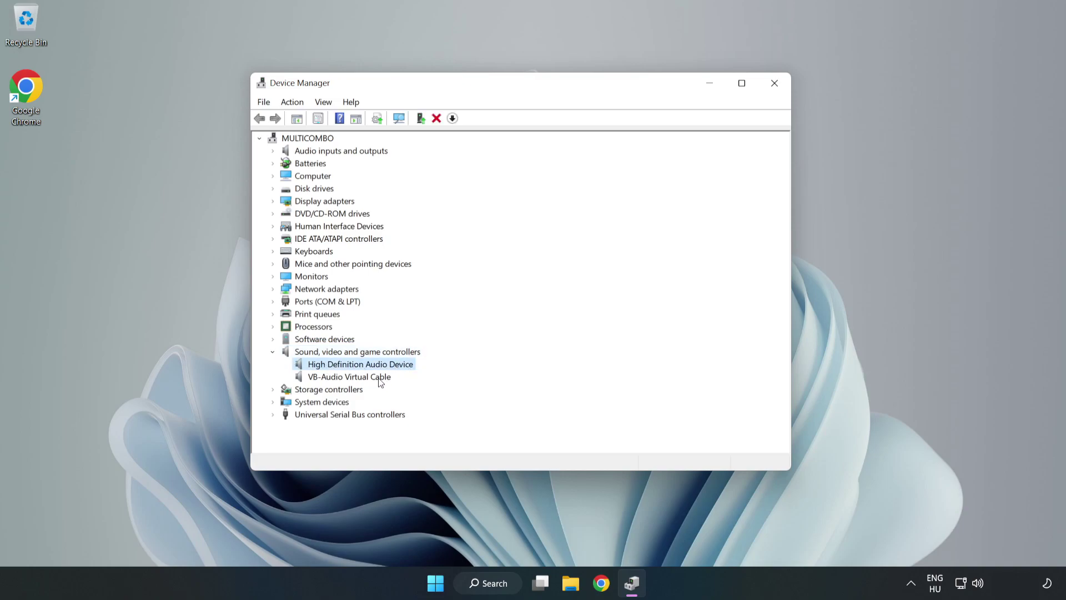
right_click(393, 364)
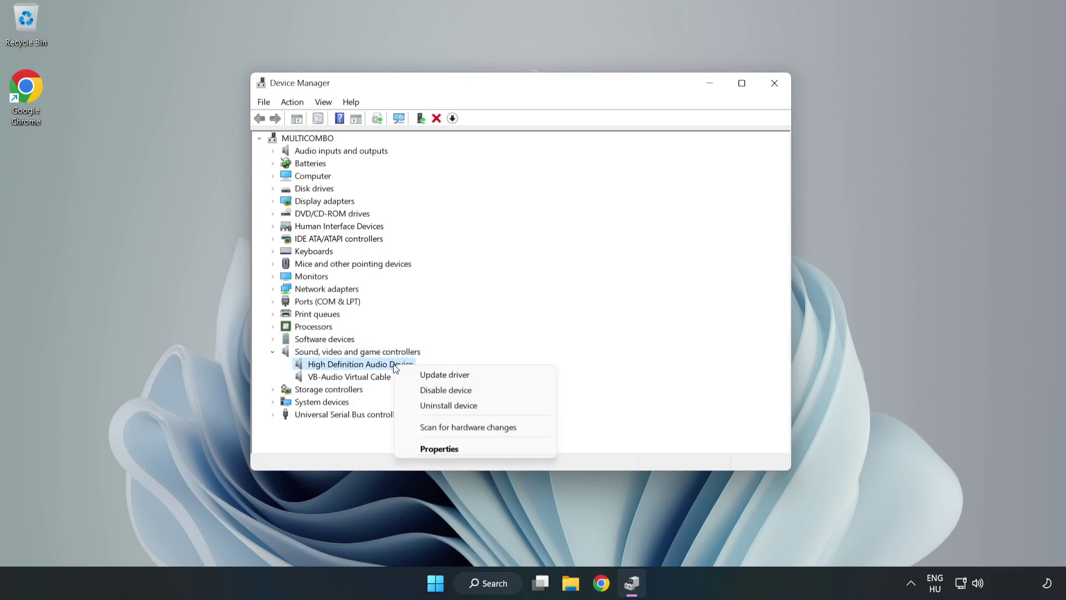
Reinstall the High Definition Audio Device driver by picking it from the compatible drivers list
left_click(484, 375)
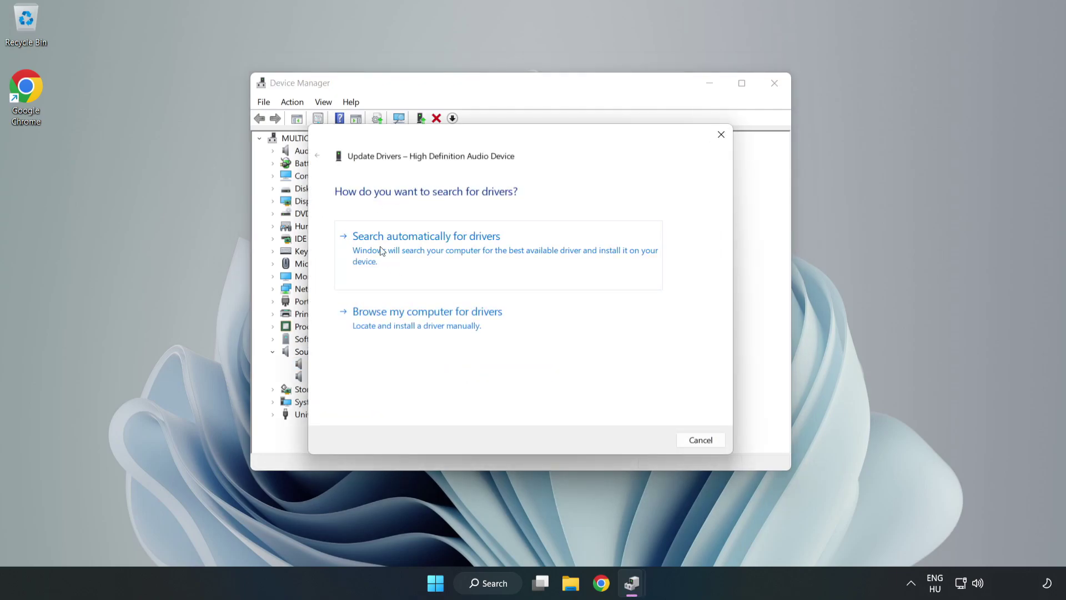
left_click(466, 326)
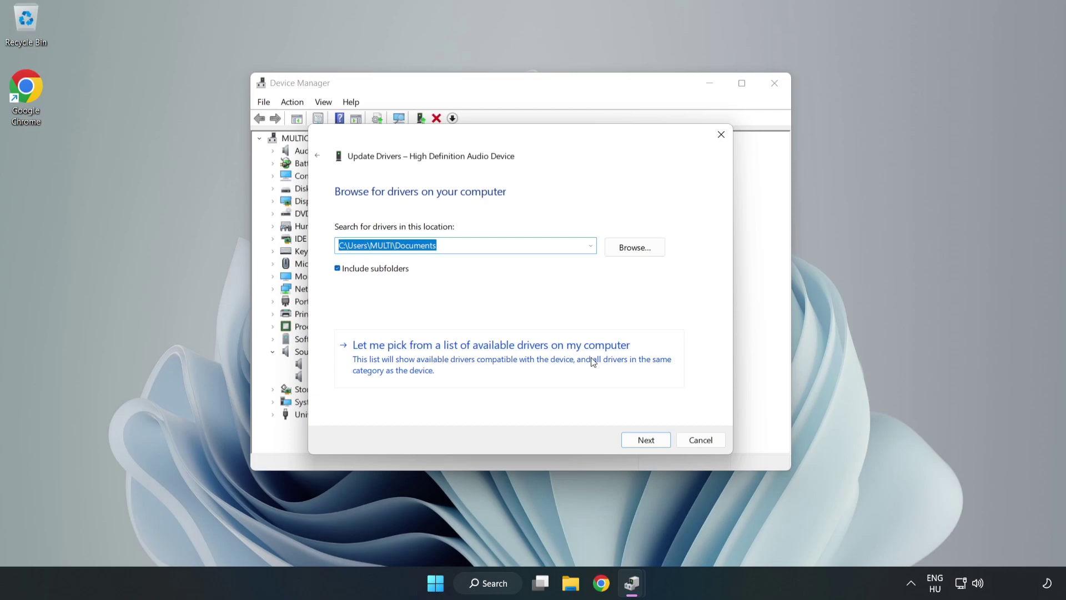
left_click(555, 366)
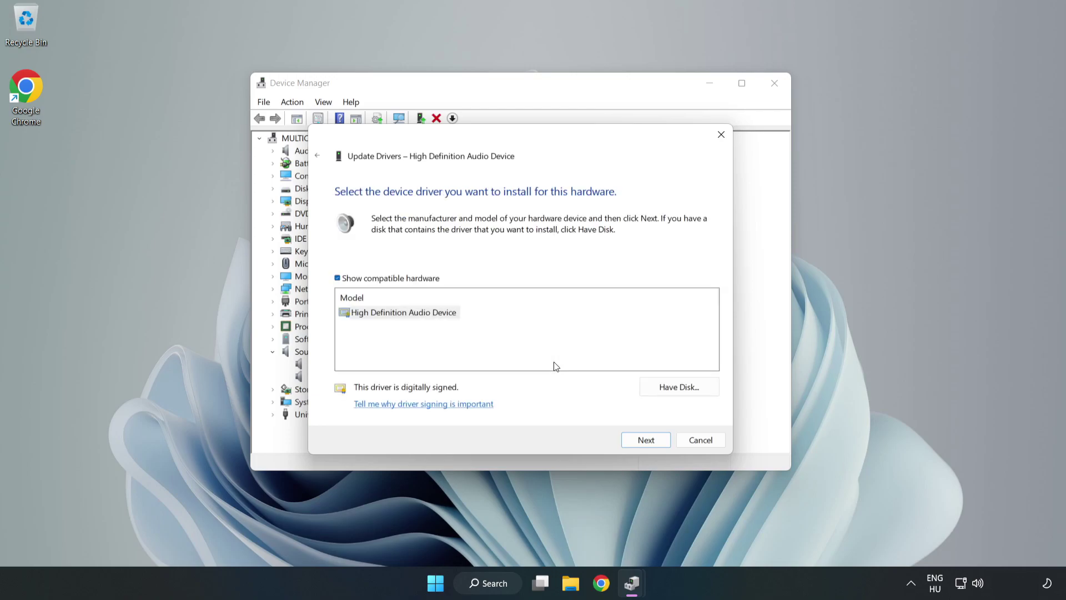
left_click(358, 314)
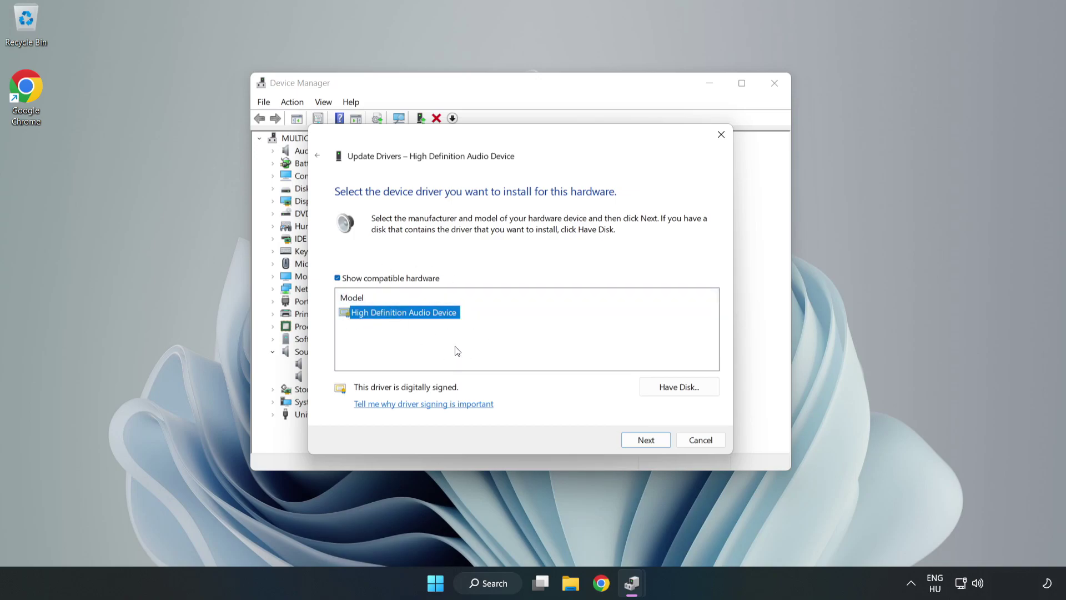
left_click(647, 441)
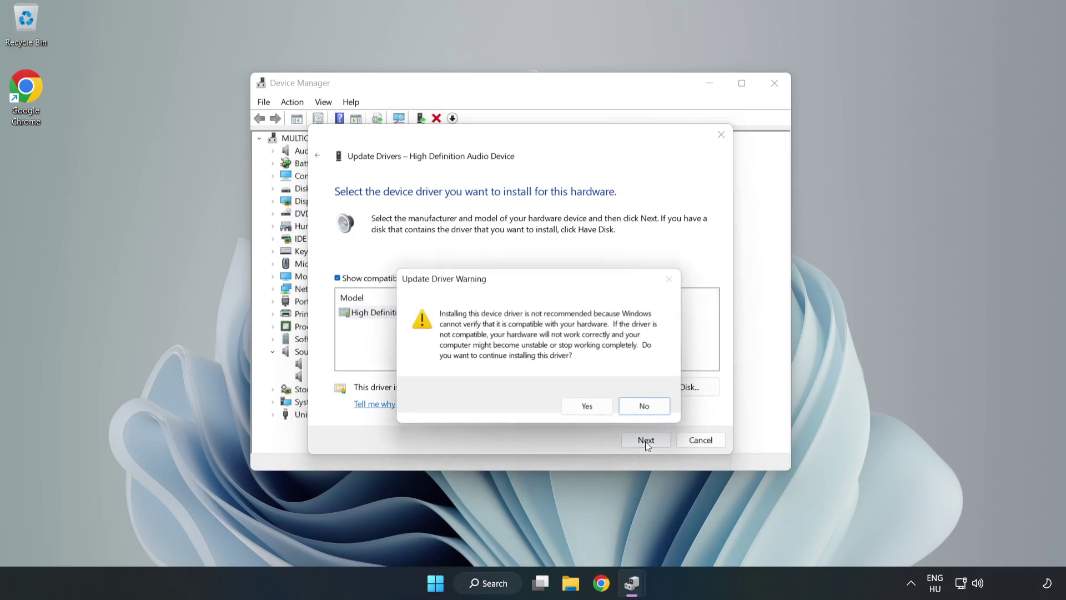
left_click(591, 408)
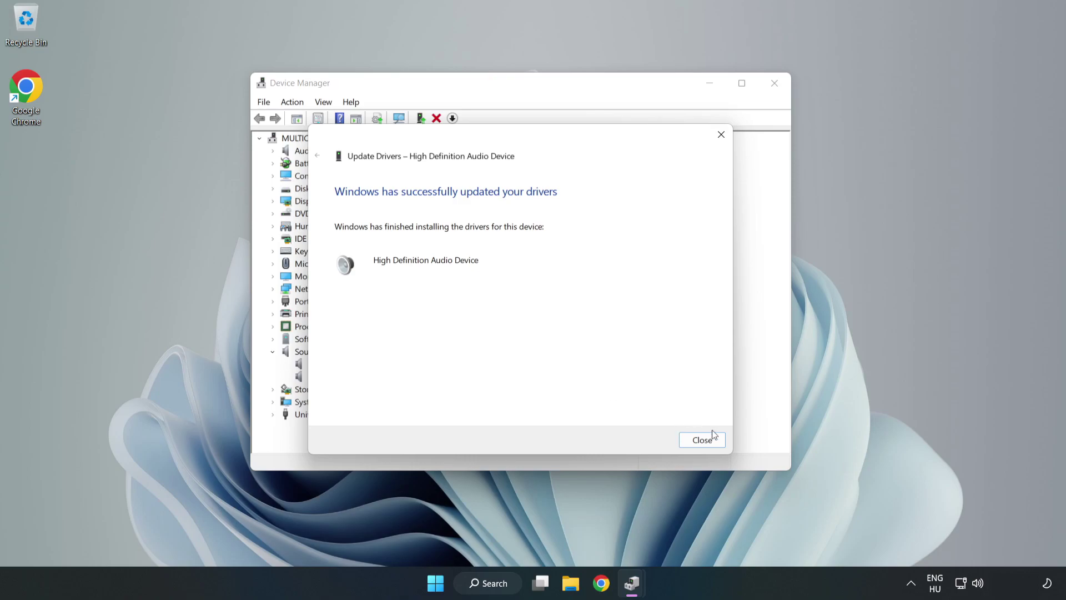
Close the finished driver update wizard and Device Manager, then show the Start menu's power options
left_click(701, 441)
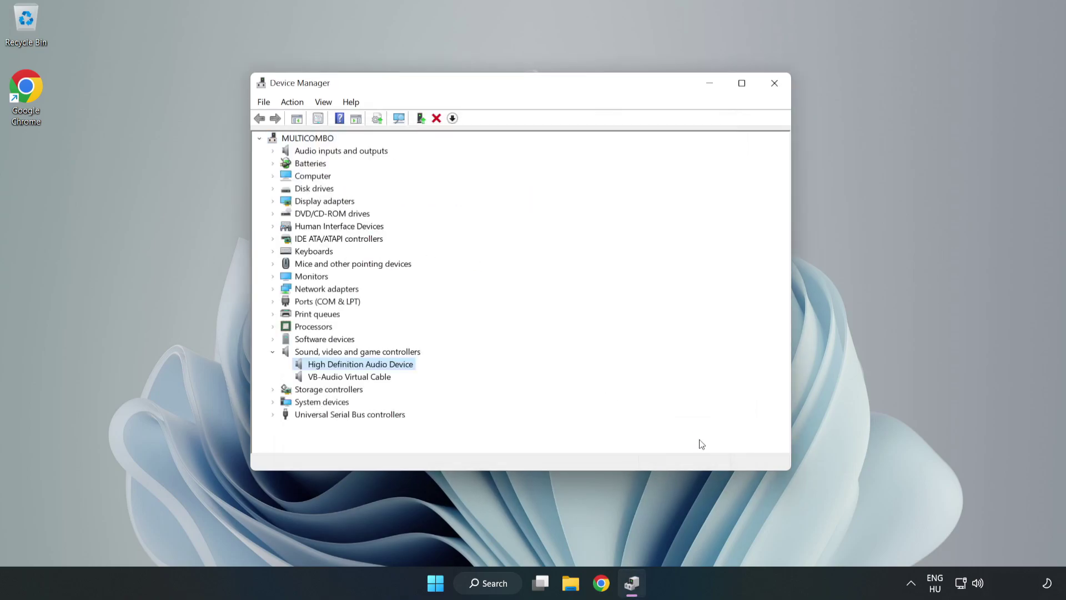
left_click(773, 84)
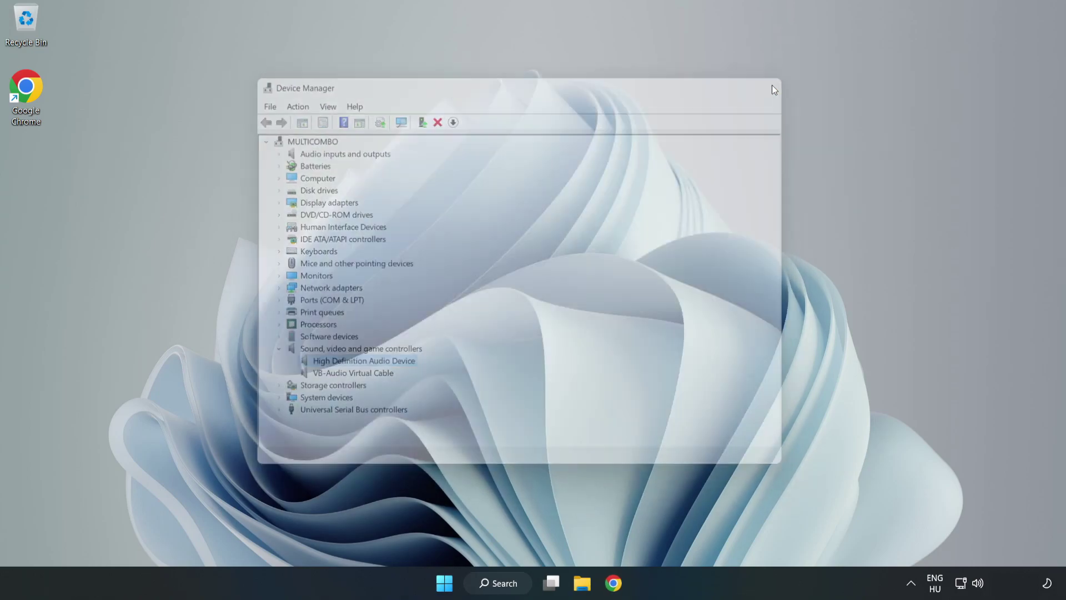
left_click(450, 582)
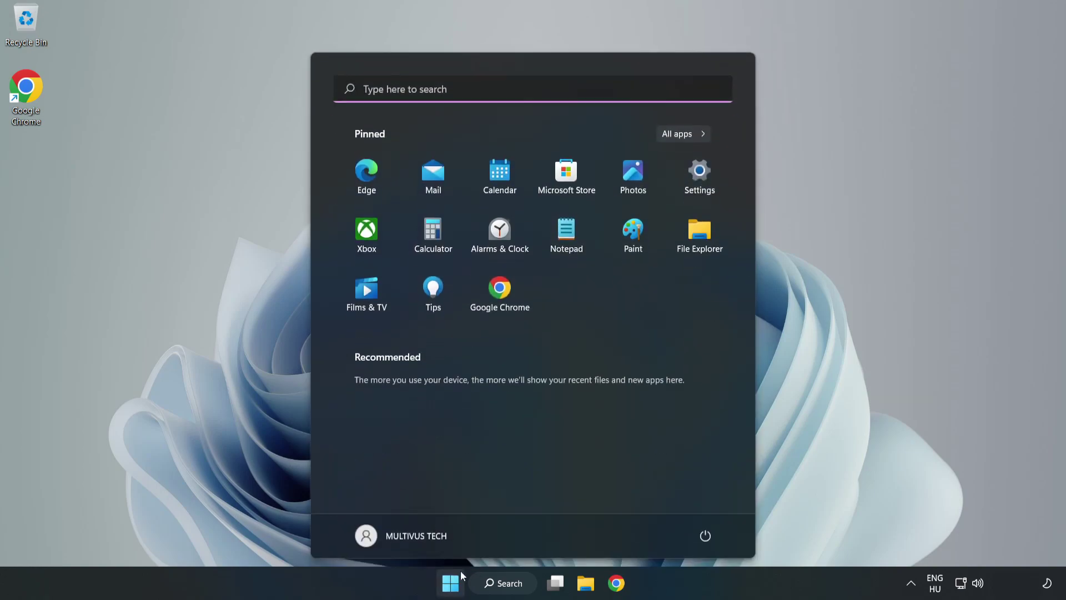
left_click(704, 533)
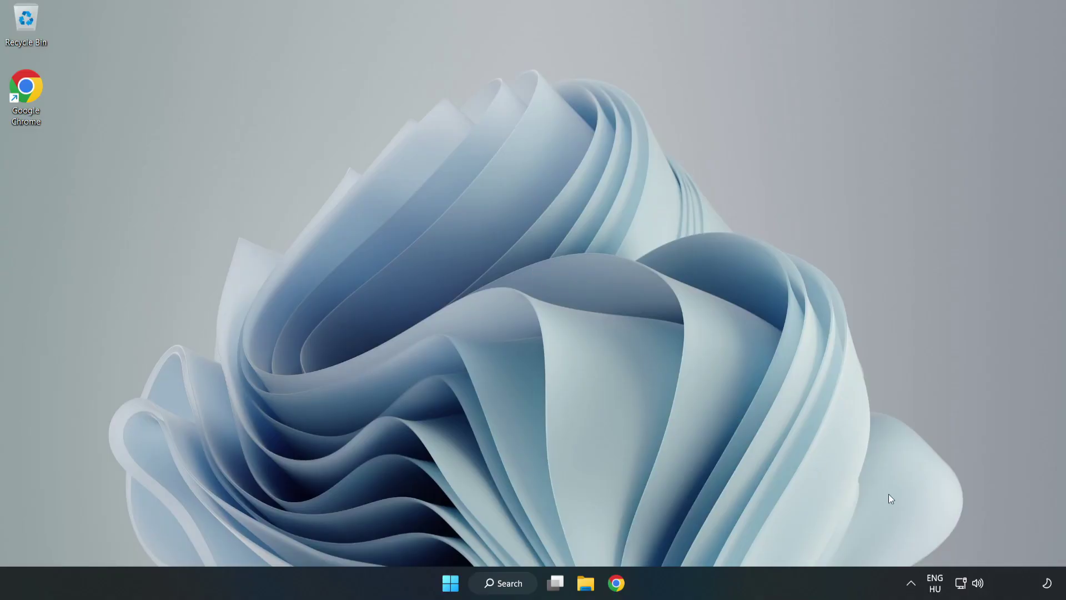
Launch Troubleshoot sound problems from the taskbar volume icon's shortcut menu
right_click(980, 584)
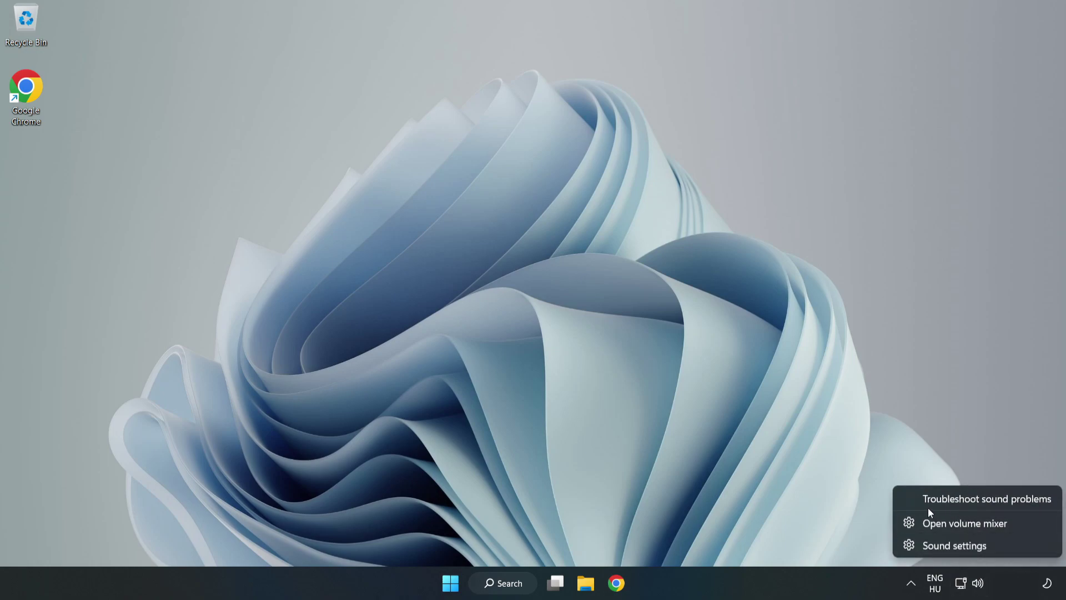
left_click(963, 499)
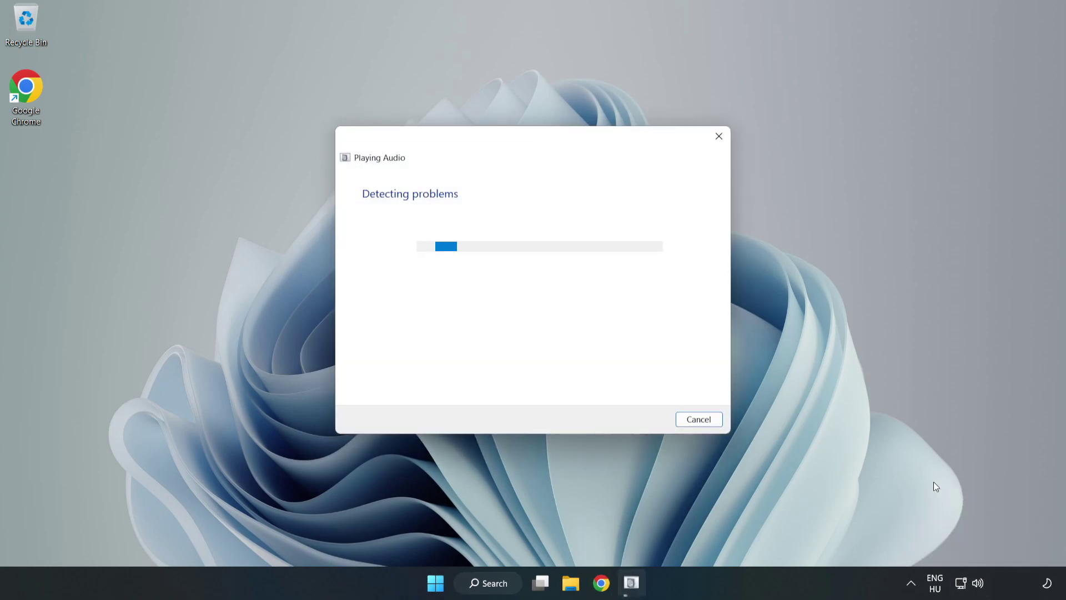